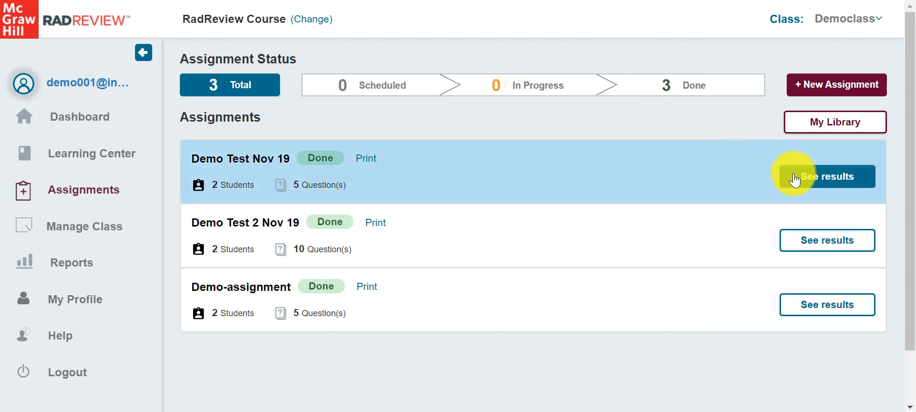
Step: Review the results of the Demo Test Nov 19 assignment and the saved assessments in My Library
left_click(794, 180)
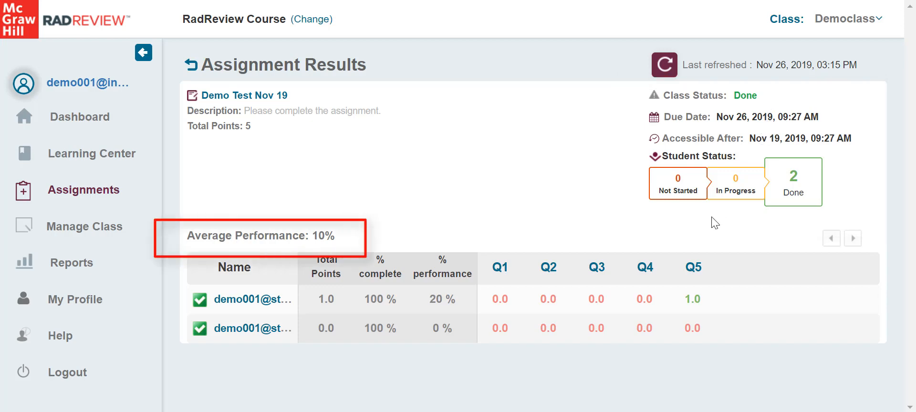
left_click(191, 64)
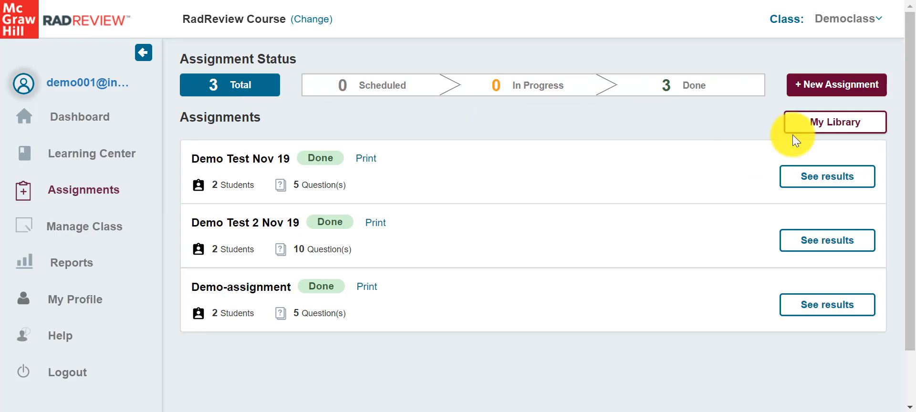
left_click(827, 123)
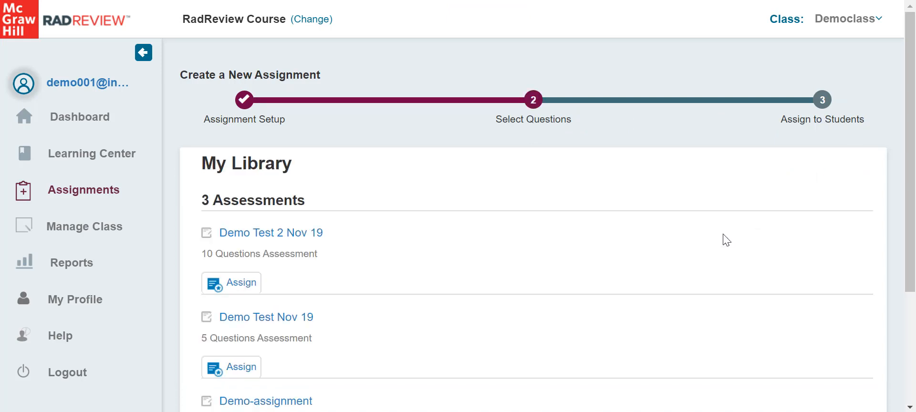
scroll(725, 240, "down", 3)
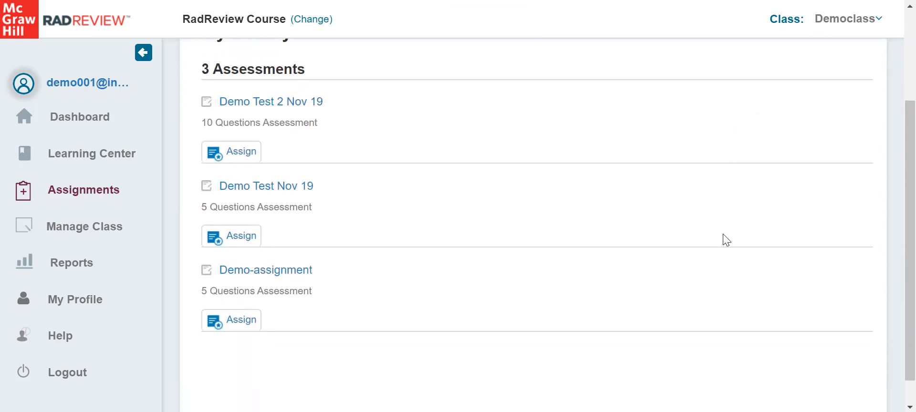
scroll(722, 242, "up", 3)
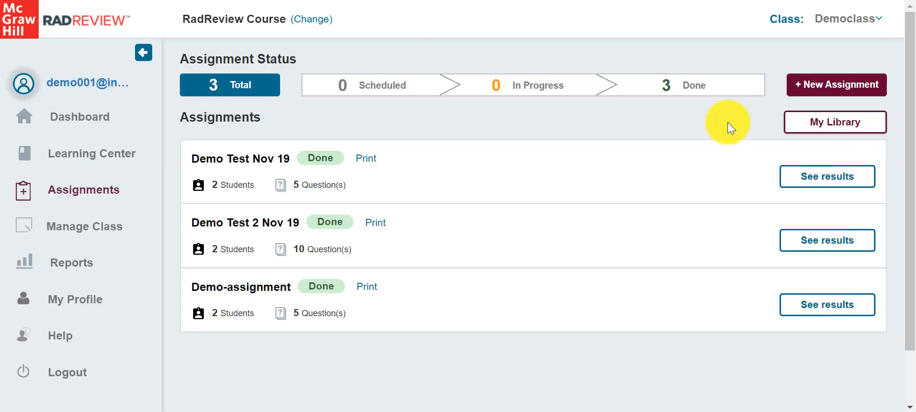
Step: Start a new assignment with its questions selected from the Instructor Question Bank
left_click(806, 94)
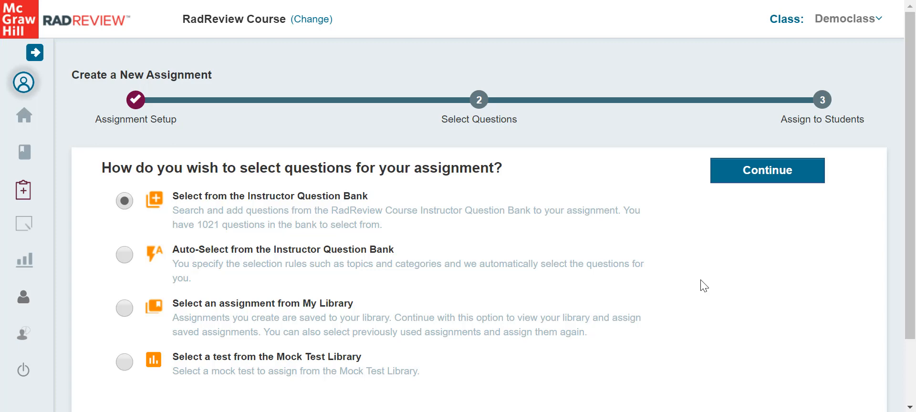
left_click(127, 256)
left_click(124, 315)
left_click(124, 362)
left_click(123, 201)
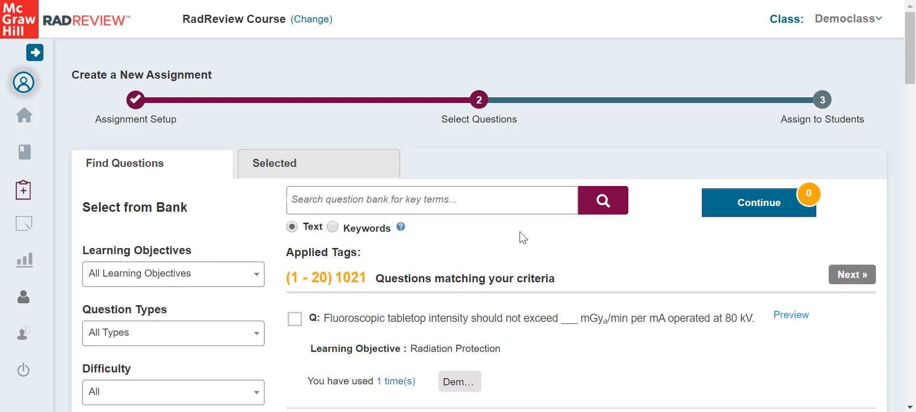
Step: Examine the learning objective, question type and difficulty filter options for the question bank
scroll(523, 237, "down", 1)
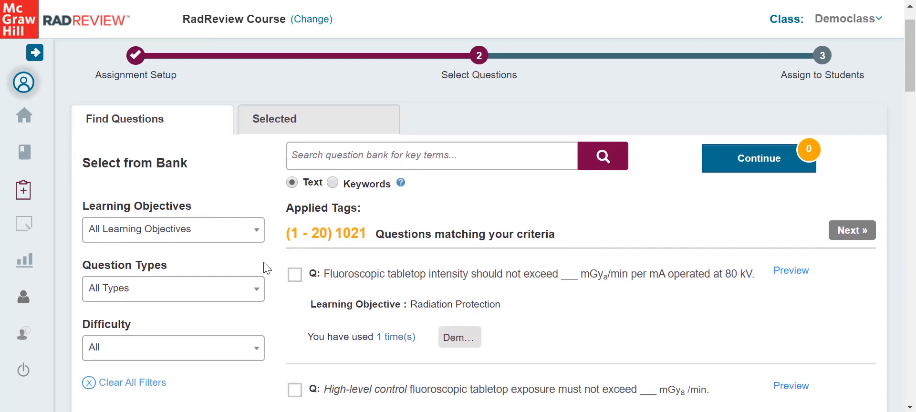
left_click(257, 240)
left_click(256, 240)
left_click(253, 283)
left_click(253, 288)
left_click(254, 347)
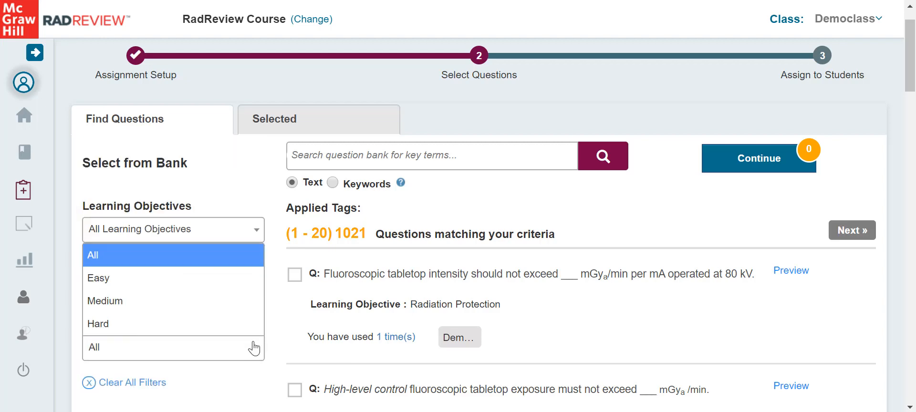
left_click(254, 347)
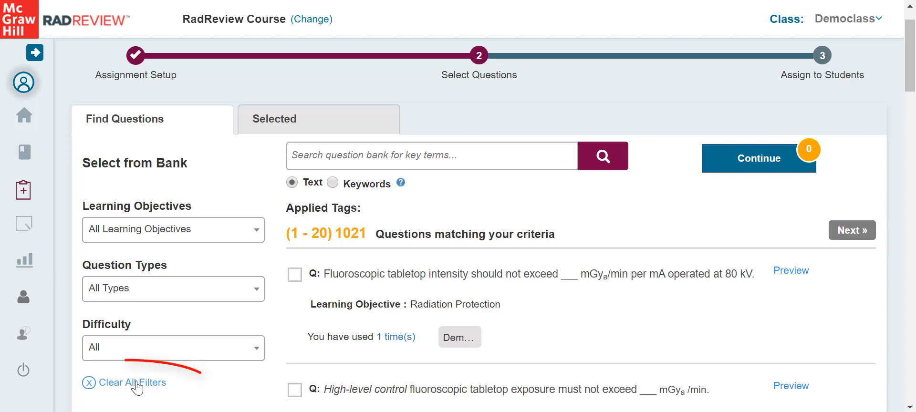
Step: Search the question bank text for "fluoroscopy"
scroll(278, 303, "up", 1)
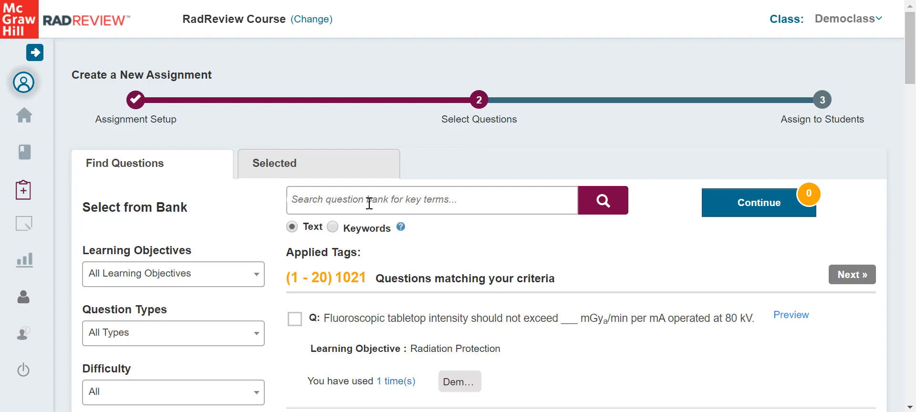
type("fluoroscopy")
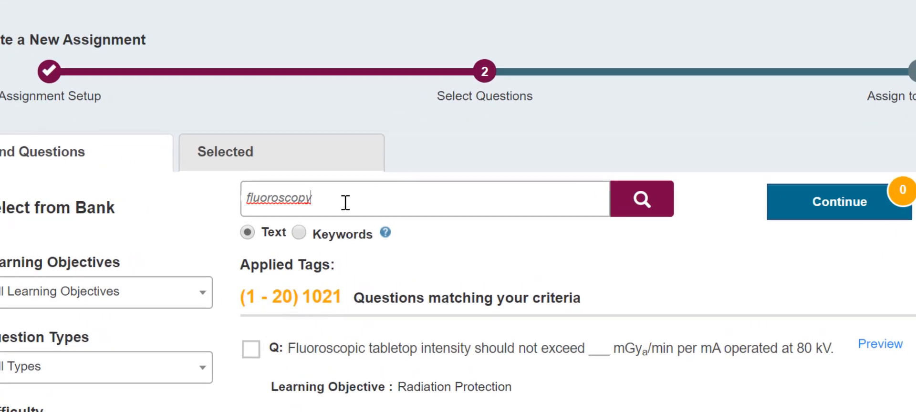
left_click(689, 197)
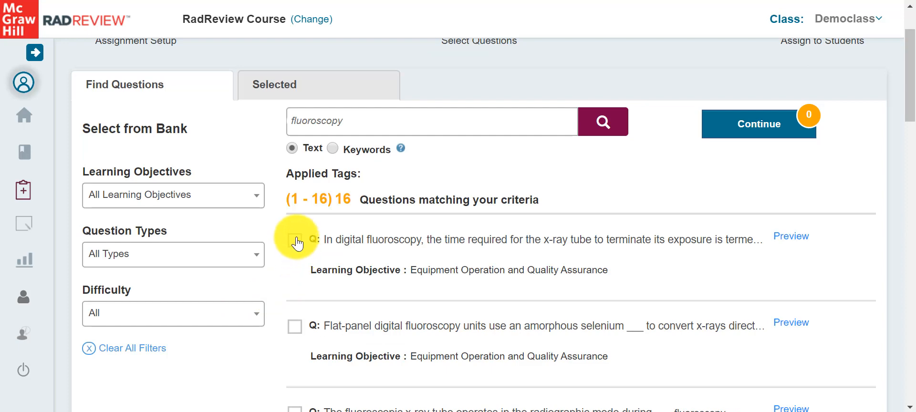
Step: Add the first three fluoroscopy questions in the list to the assignment
left_click(295, 241)
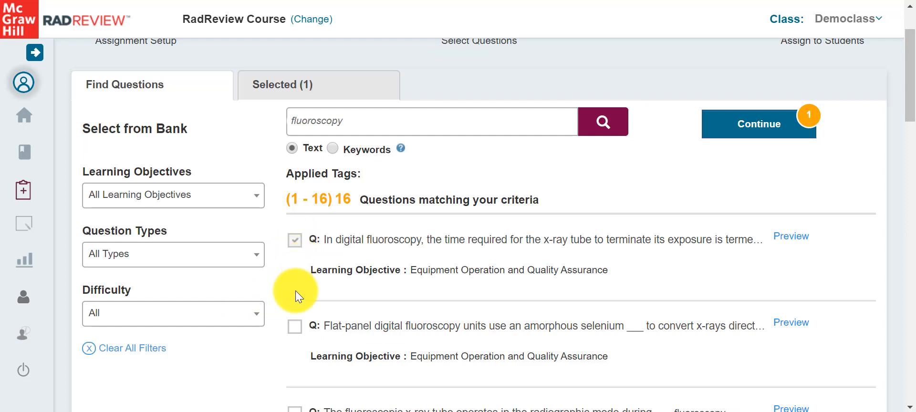
left_click(294, 330)
scroll(292, 329, "down", 2)
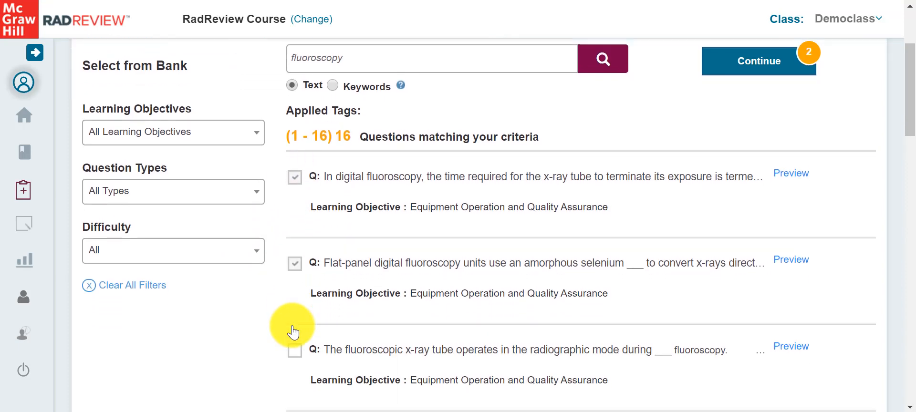
scroll(760, 287, "up", 2)
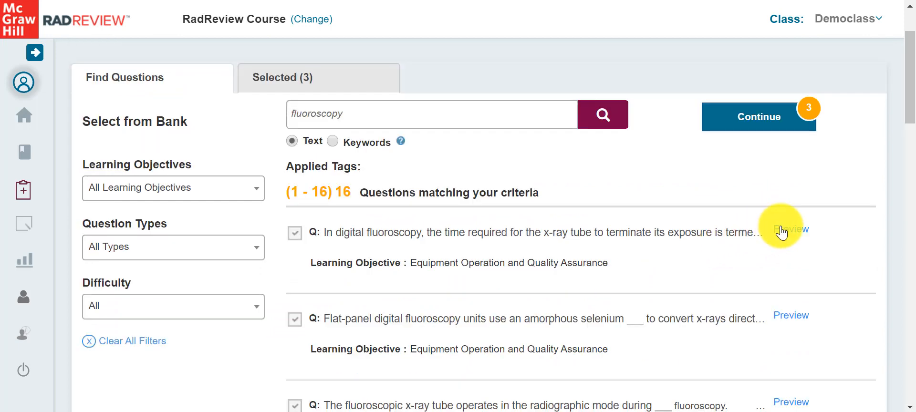
Step: Preview the first digital fluoroscopy question and review the list of questions selected for the assignment
left_click(782, 233)
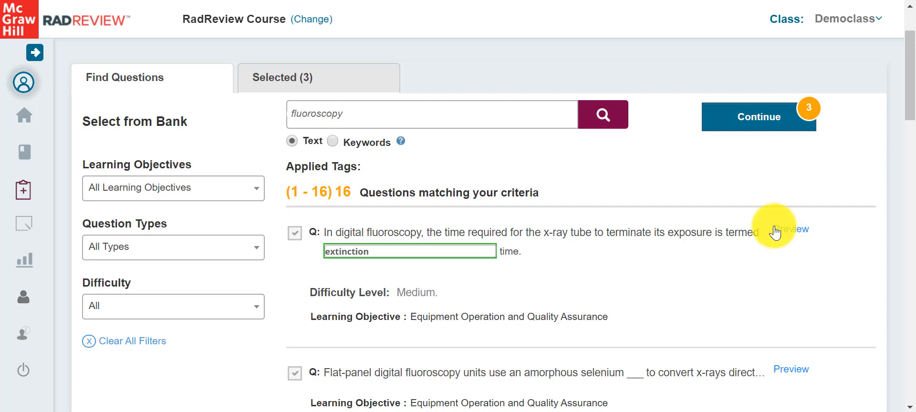
left_click(318, 94)
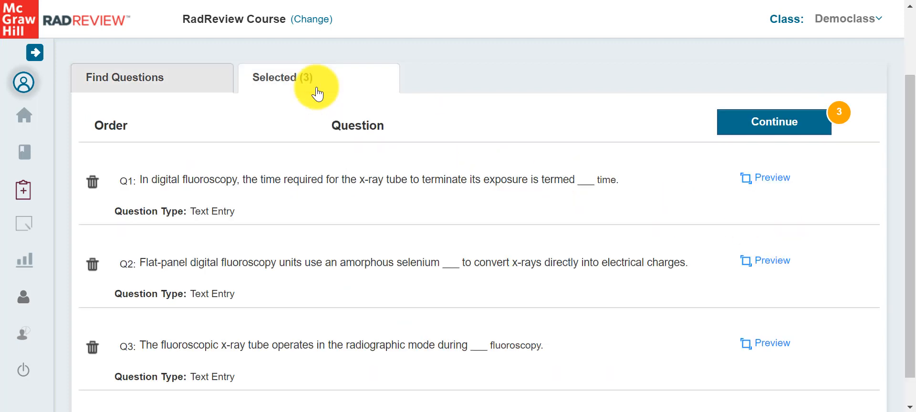
scroll(311, 179, "down", 1)
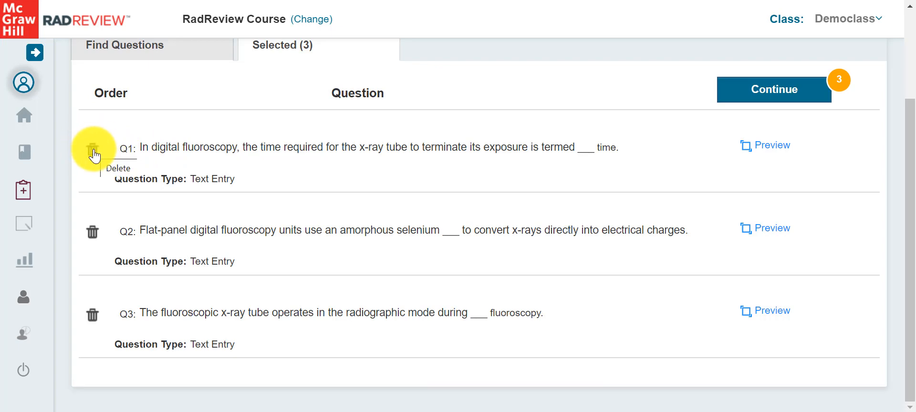
scroll(94, 155, "up", 3)
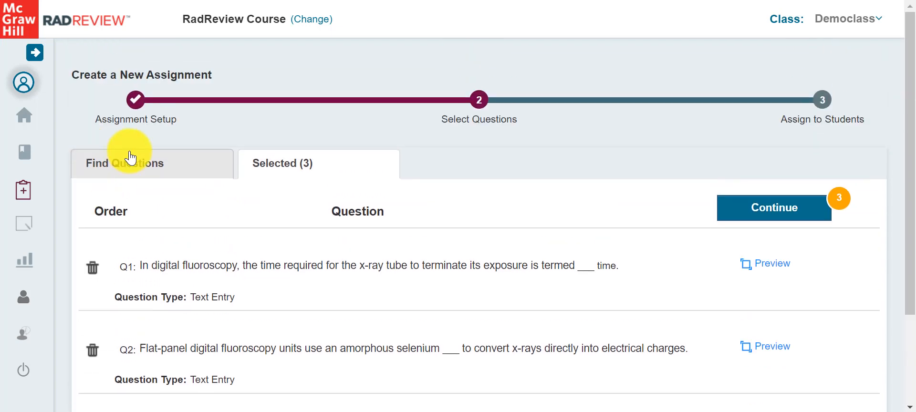
Step: Proceed to the student assignment stage, name it "Imaging Assignment" and add the instructions "Please complete by the due date."
left_click(739, 216)
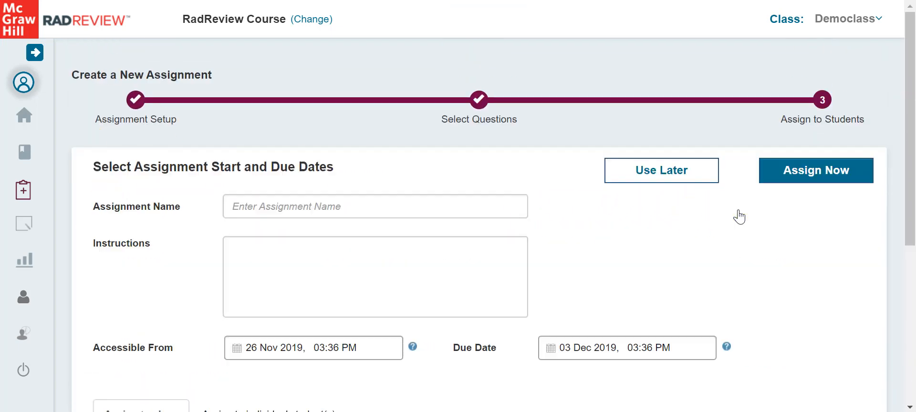
scroll(739, 217, "down", 1)
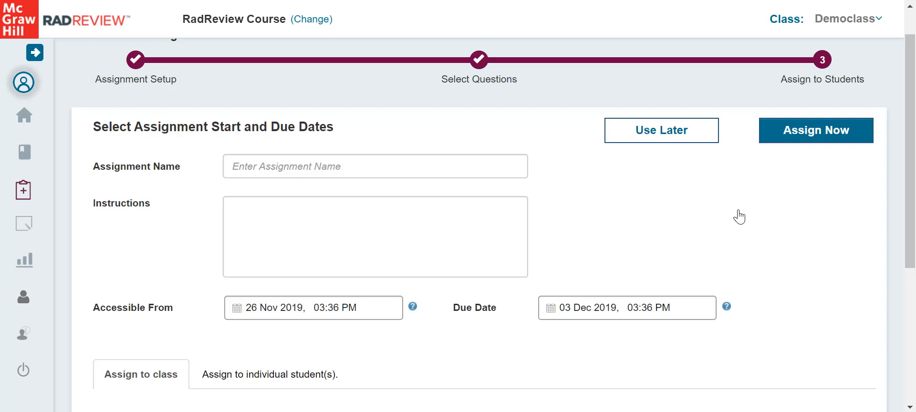
scroll(739, 217, "down", 3)
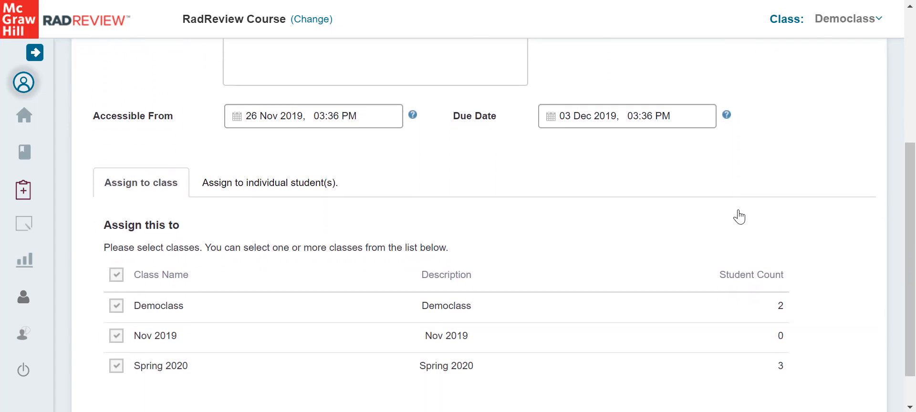
scroll(680, 213, "up", 4)
left_click(241, 207)
type("/maging Assignment")
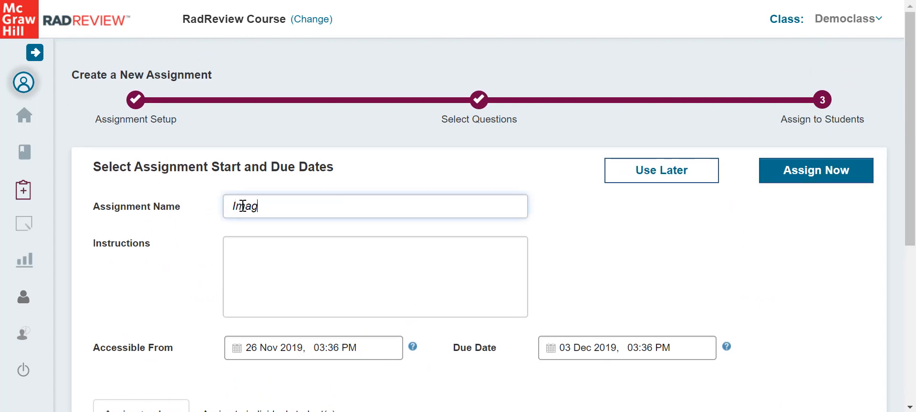
left_click(249, 258)
type("Please complete by the due date.")
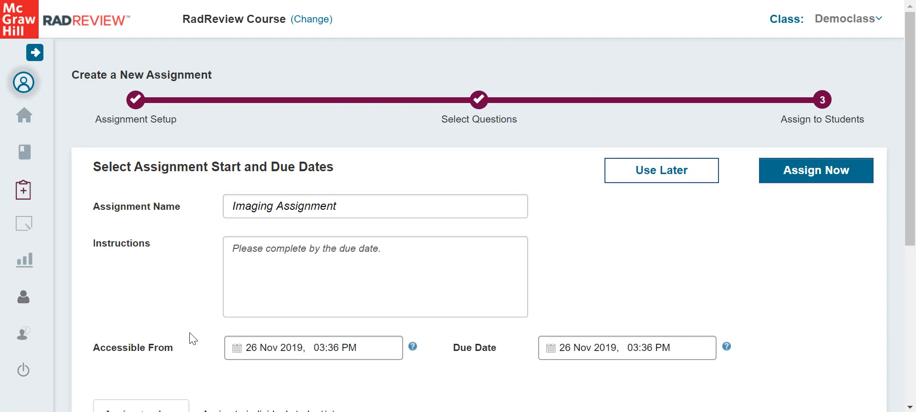
Step: Check the accessible-from date and set the assignment's due date to 27 Nov 2019
scroll(193, 339, "down", 2)
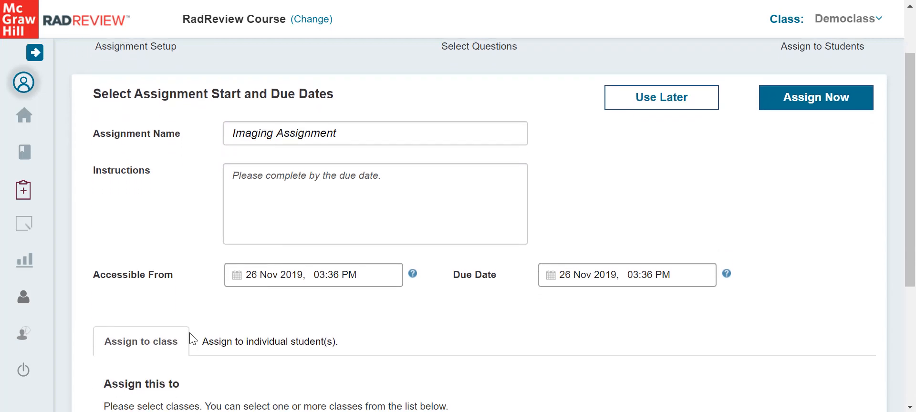
left_click(233, 278)
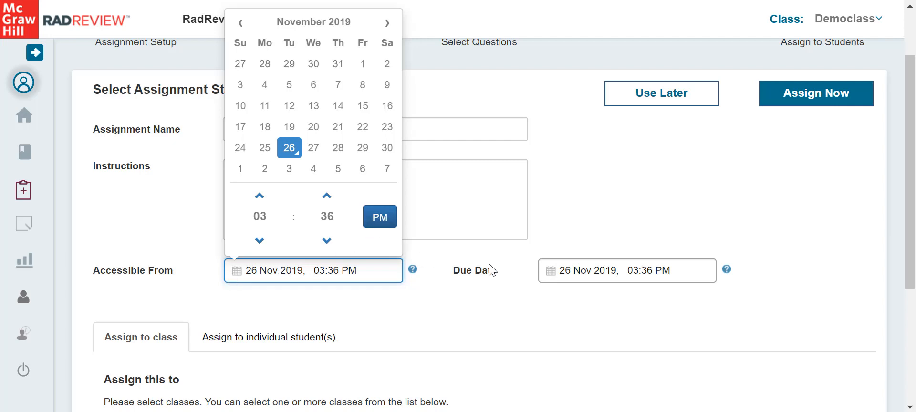
left_click(548, 276)
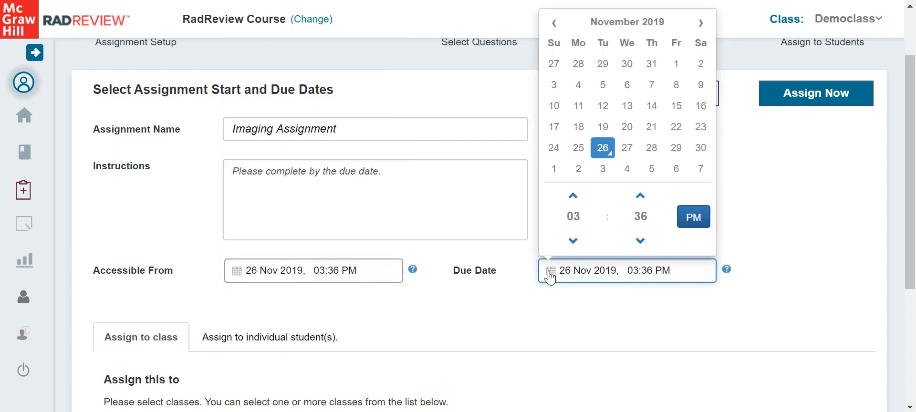
left_click(627, 147)
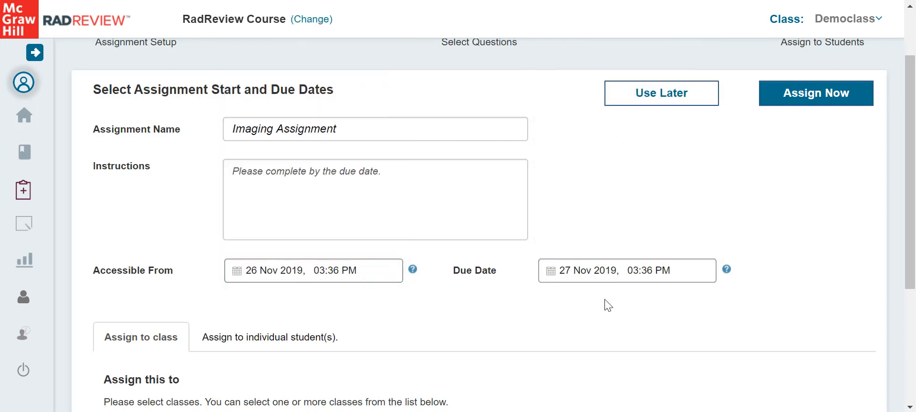
Step: Review the class and individual student options, and assign Imaging Assignment immediately to Democlass, Nov 2019 and Spring 2020
scroll(606, 305, "down", 2)
scroll(607, 305, "down", 3)
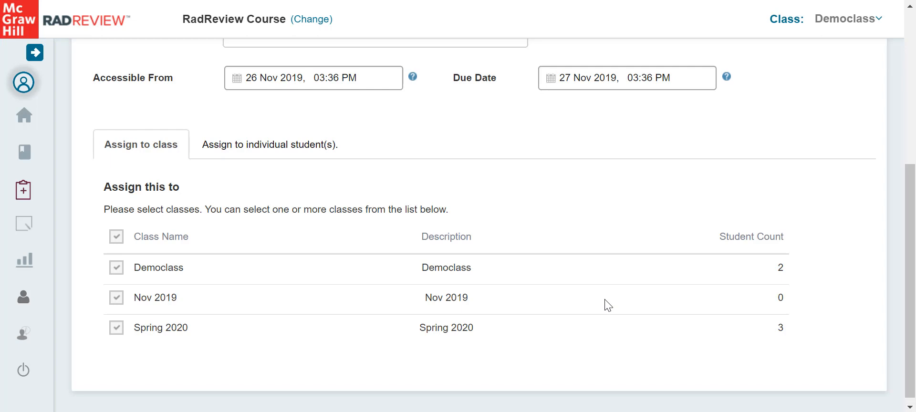
left_click(287, 148)
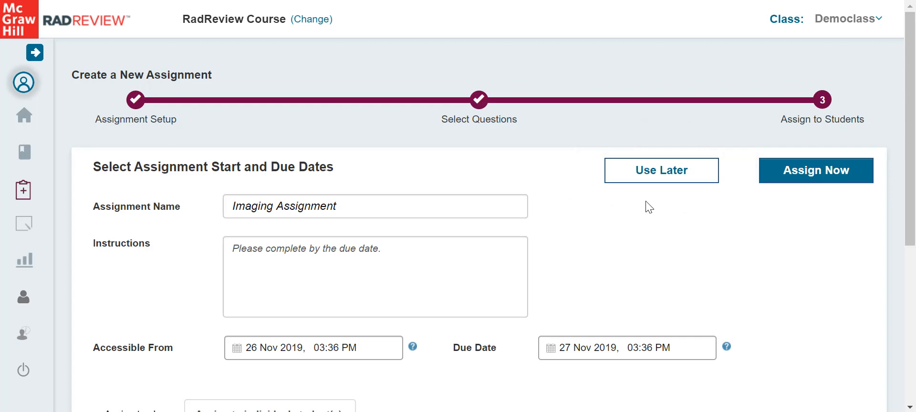
left_click(784, 181)
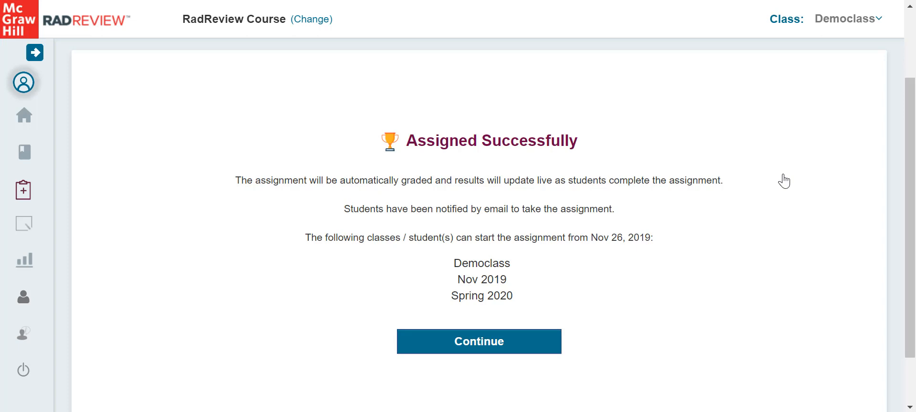
Step: Return to the assignments overview with the navigation labels expanded
left_click(491, 348)
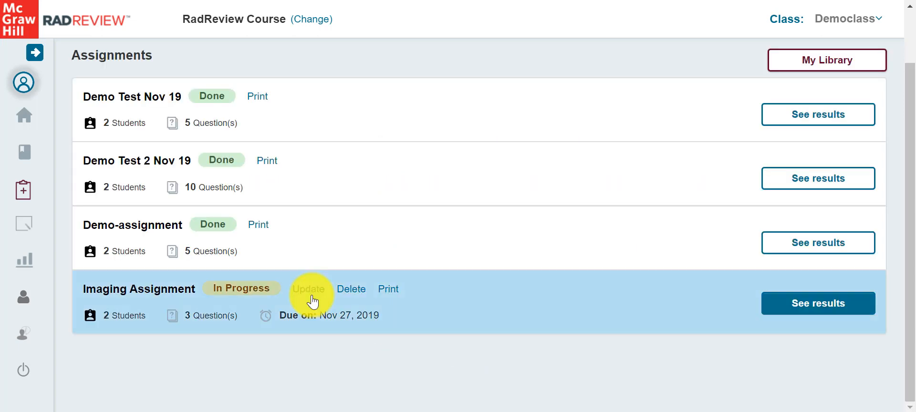
left_click(35, 53)
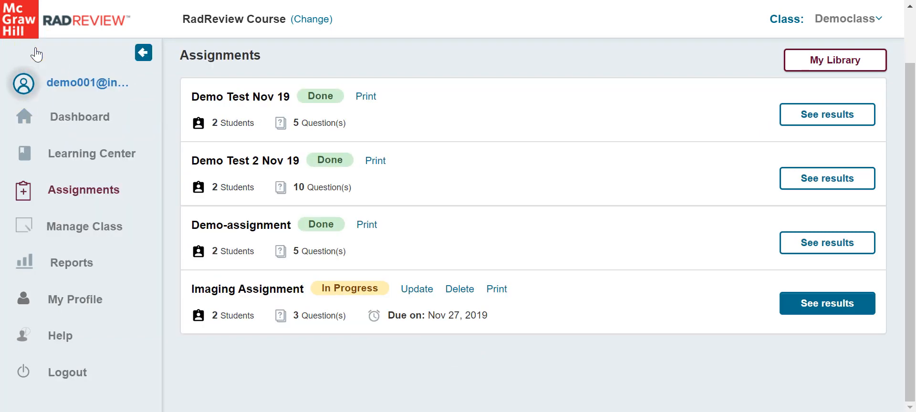
left_click(60, 196)
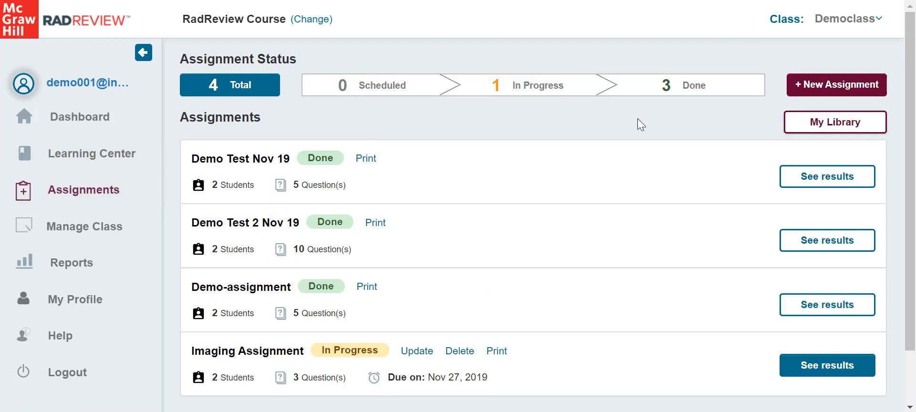
Step: Start a new assignment with questions auto-selected from the Instructor Question Bank
left_click(816, 91)
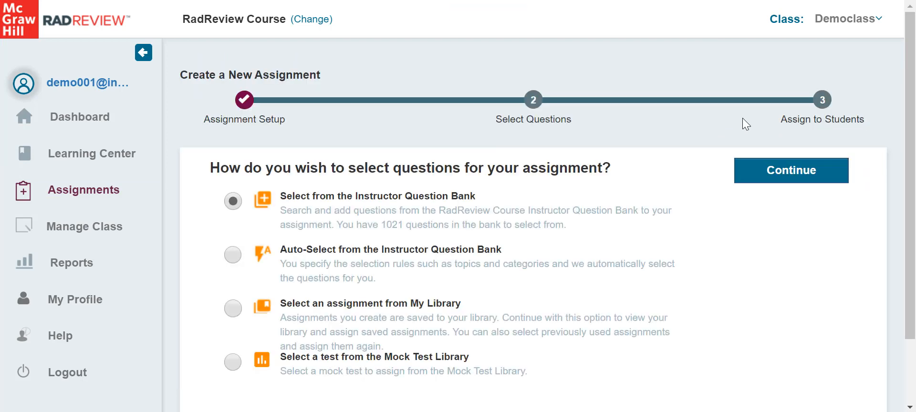
left_click(232, 255)
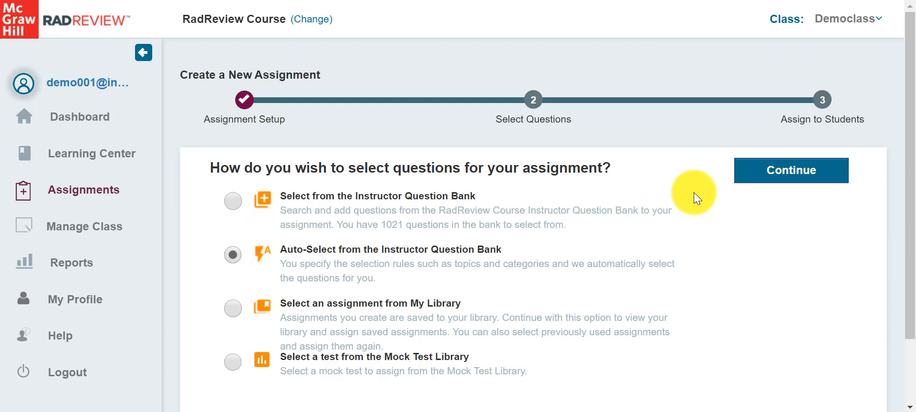
left_click(770, 175)
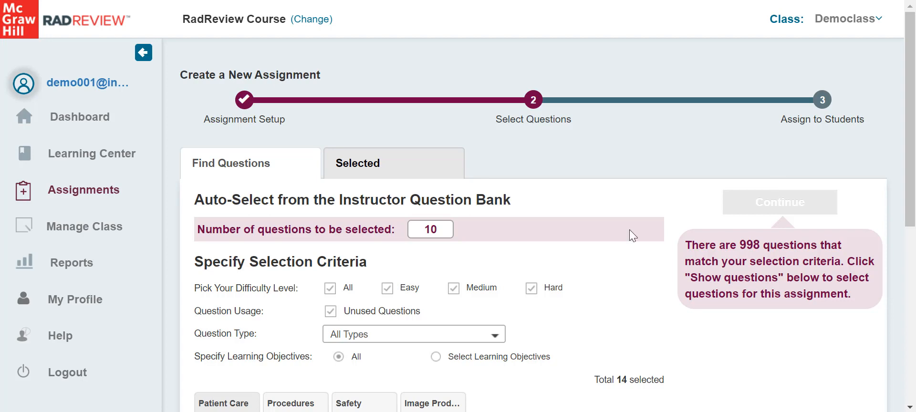
Step: Set the number of questions to be selected to 3
scroll(629, 231, "down", 2)
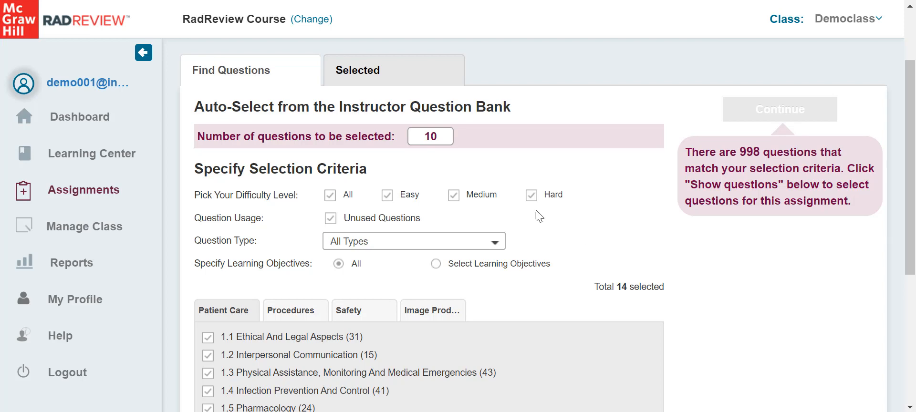
left_click_drag(443, 137, 427, 137)
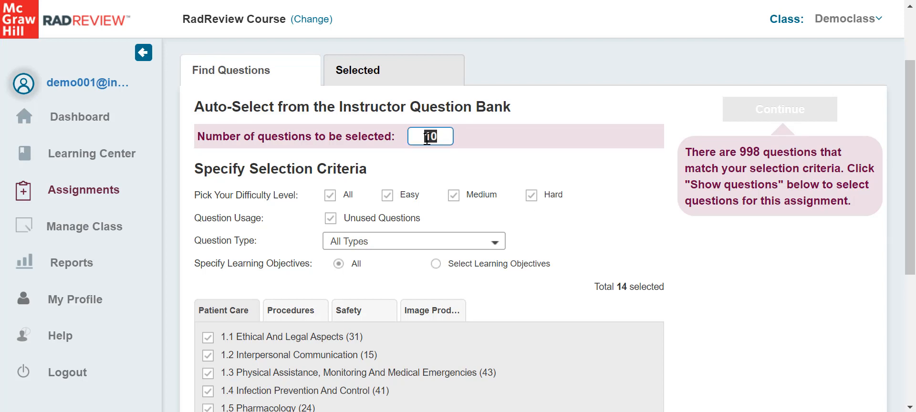
type("3")
left_click(400, 168)
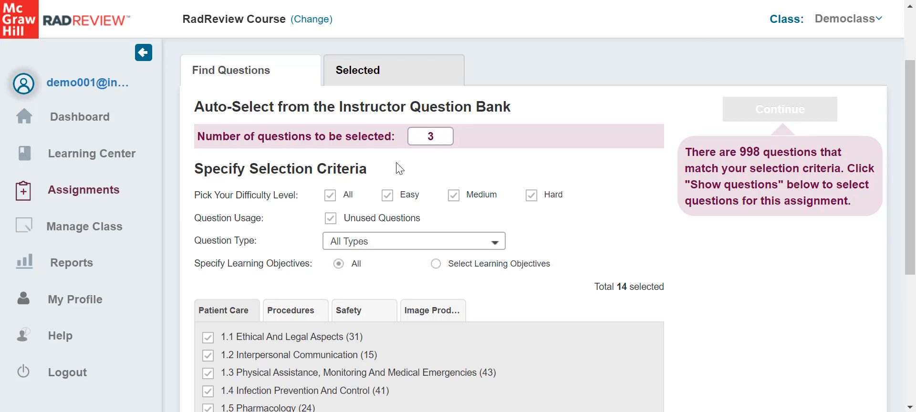
Step: Try limiting the difficulty level to Easy, and restore the selection of all difficulty levels
left_click(329, 197)
left_click(387, 196)
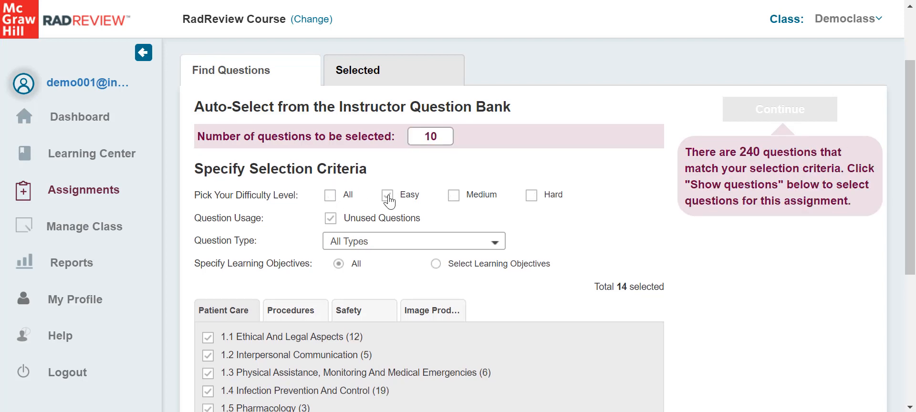
left_click(454, 196)
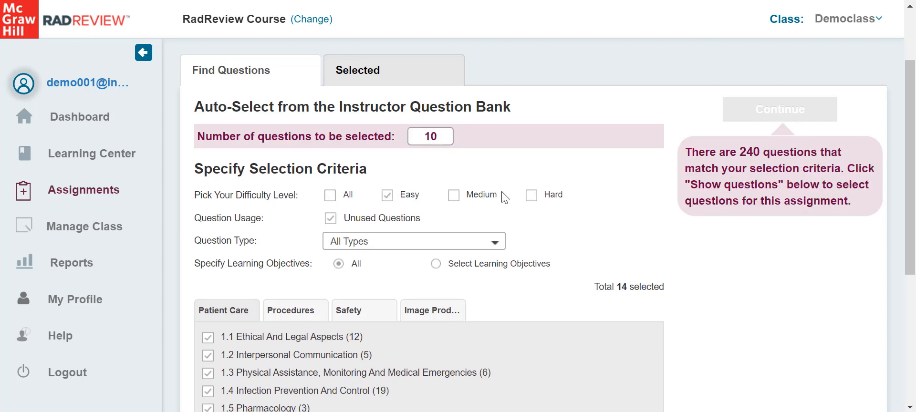
left_click(531, 196)
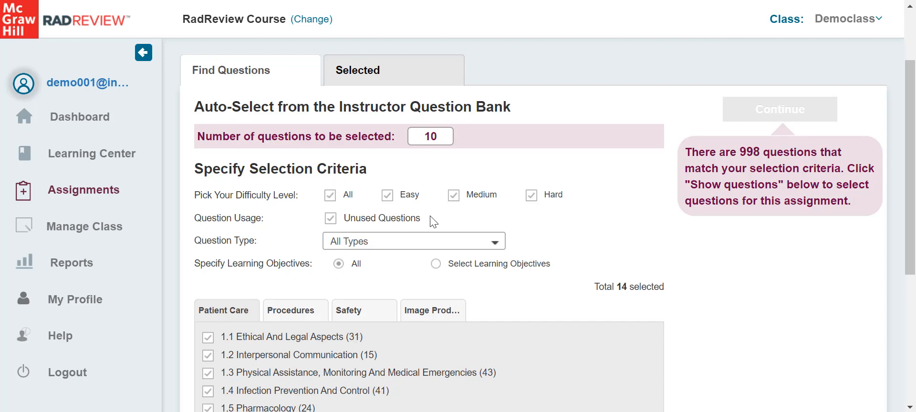
Step: Review the available question types and the Patient Care learning objectives, keeping All Types
left_click(436, 246)
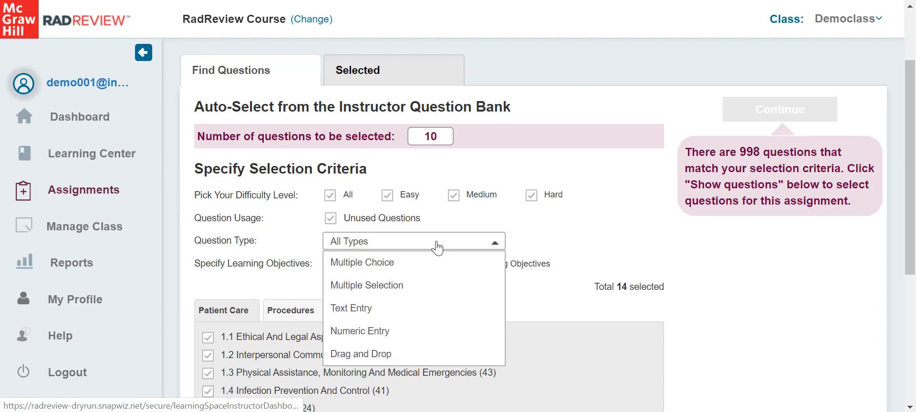
left_click(436, 246)
scroll(421, 315, "down", 3)
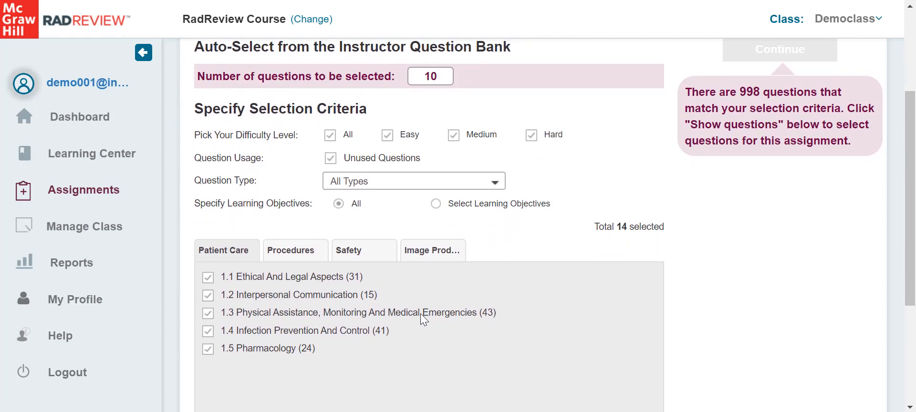
scroll(458, 229, "up", 1)
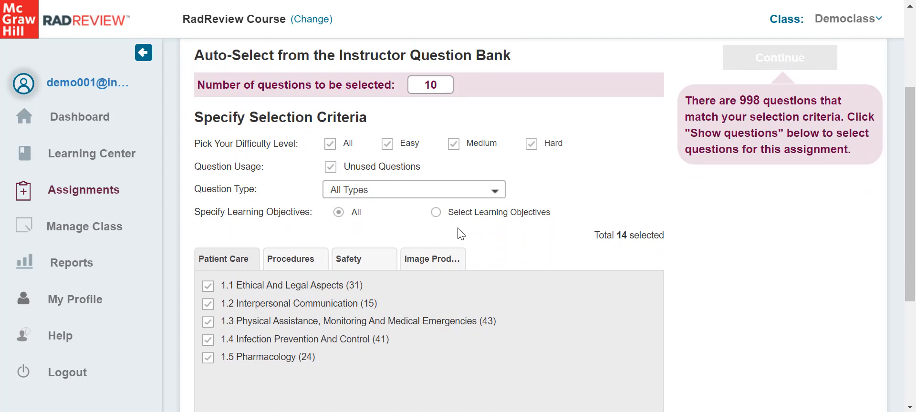
Step: Choose specific learning objectives: 1.1 Ethical And Legal Aspects, the first Procedures topic, 3.2 Radiation Protection and 4.1 Image Acquisition and Technical Evaluation, and show matching questions
left_click(435, 212)
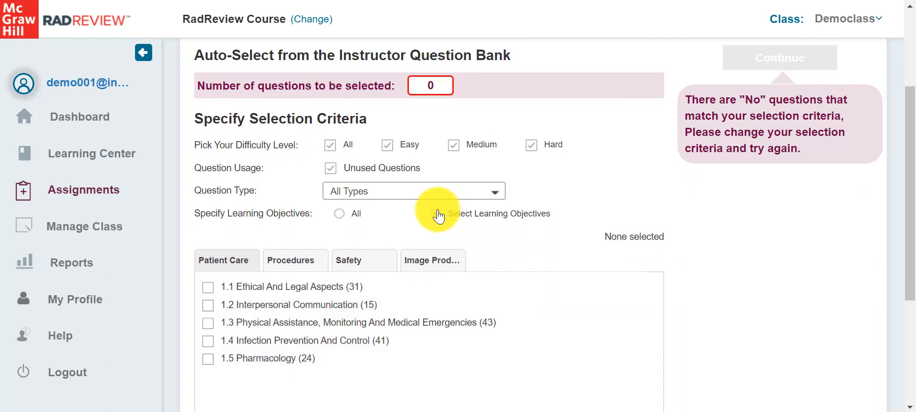
scroll(435, 213, "down", 1)
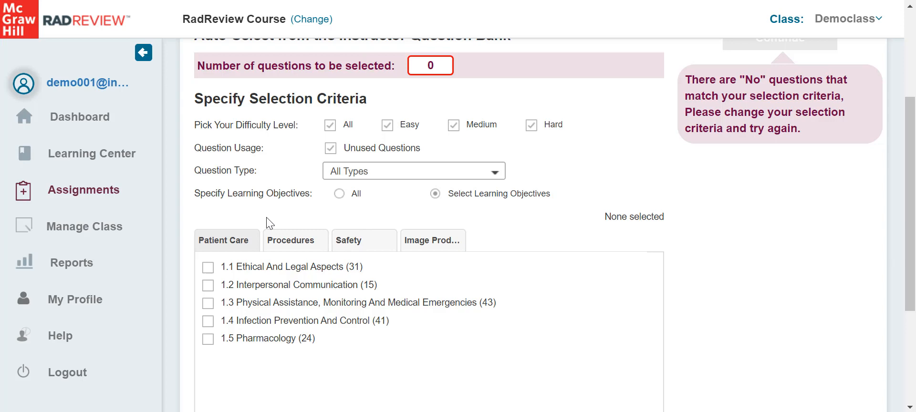
left_click(209, 265)
left_click(286, 240)
left_click(234, 265)
left_click(342, 247)
left_click(233, 283)
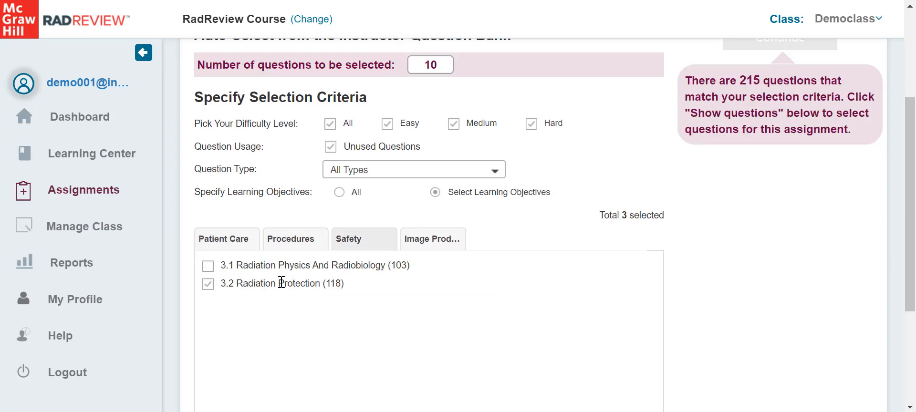
left_click(437, 240)
left_click(364, 261)
scroll(364, 261, "down", 4)
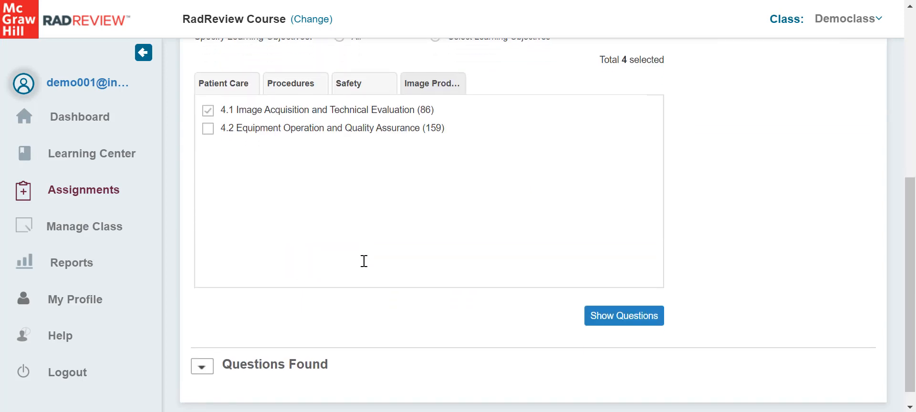
left_click(593, 310)
Step: Preview the "Fluoroscopic magnification mode" question and expand all the found questions to examine their answers and details
scroll(593, 311, "down", 5)
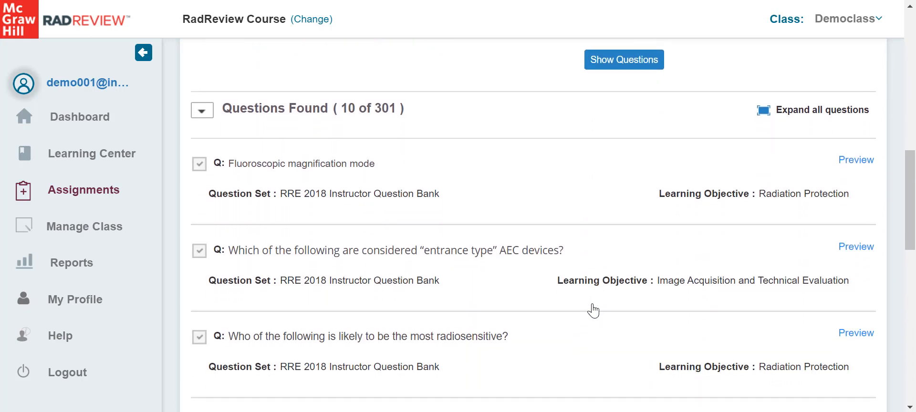
scroll(594, 311, "down", 1)
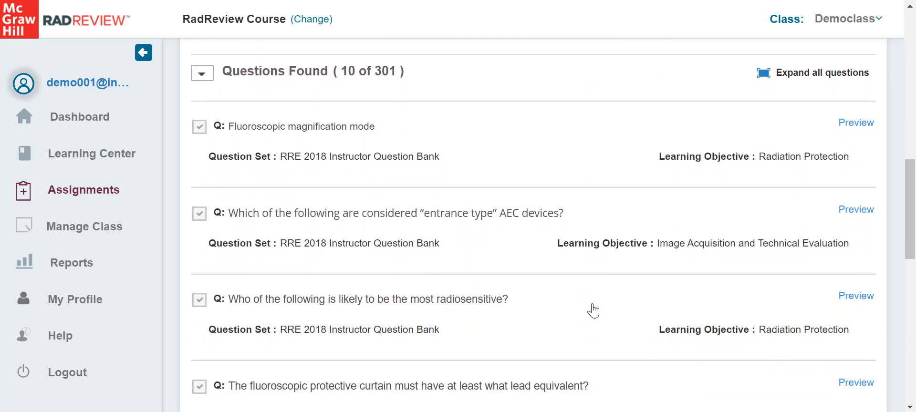
left_click(623, 158)
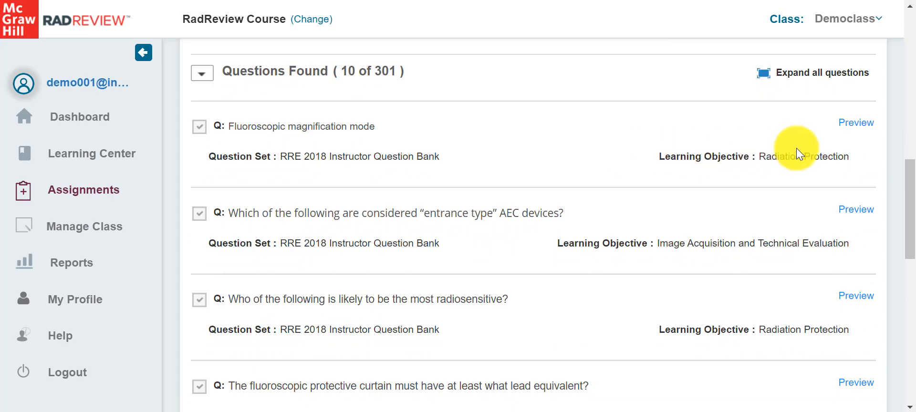
left_click(846, 126)
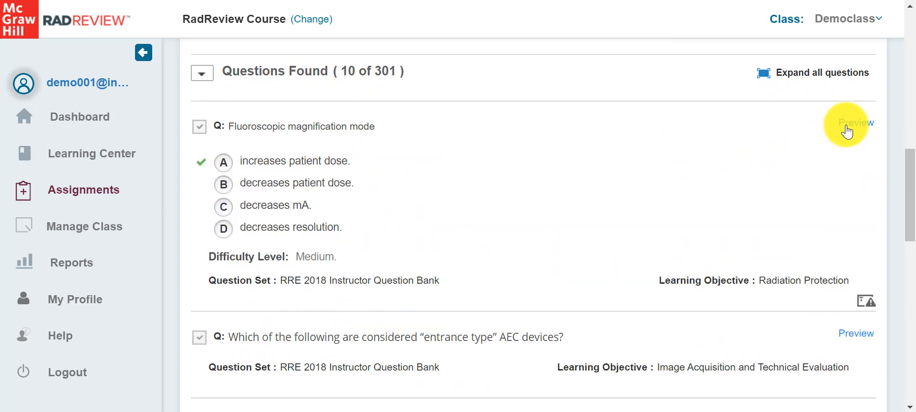
left_click(820, 78)
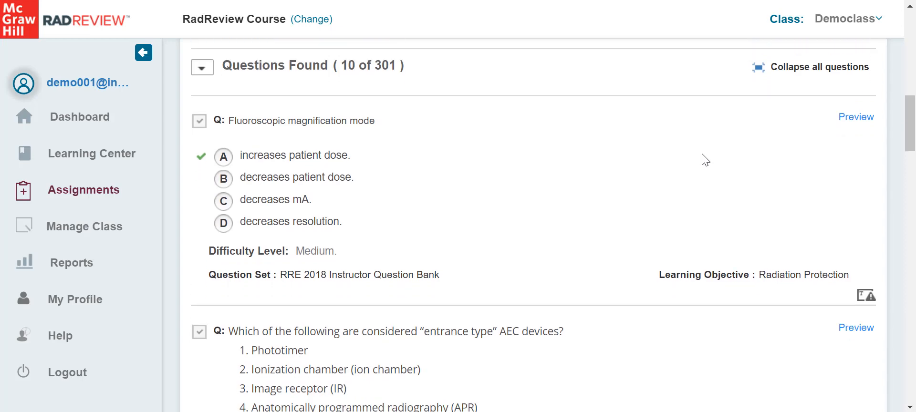
Step: Proceed to the student assignment stage, name it "Review Questions" and add the instructions "Please complete by the due date."
scroll(705, 159, "up", 10)
scroll(705, 160, "up", 1)
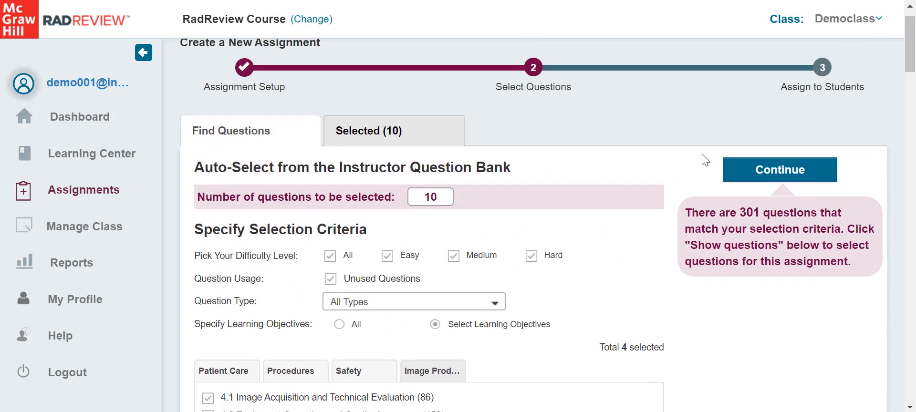
left_click(751, 175)
left_click(499, 203)
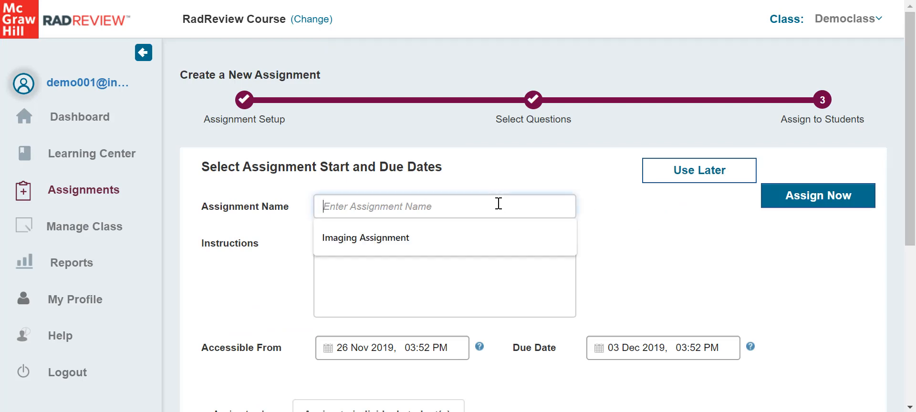
type("Review")
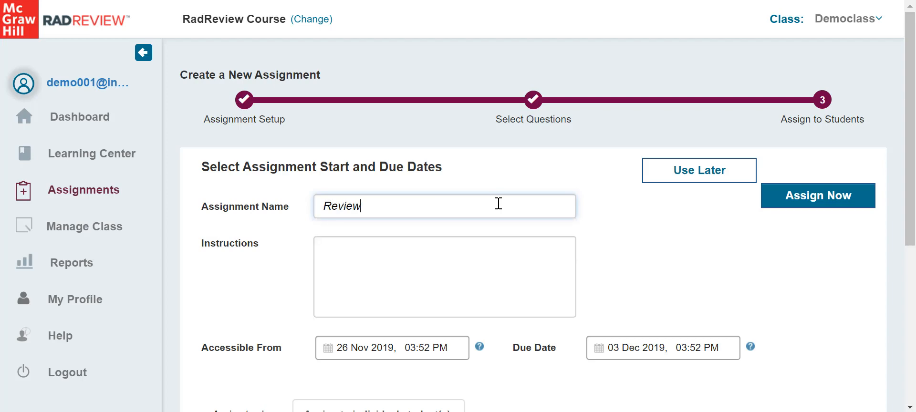
type(" Questions")
key("Tab")
type("Please complete by the due date.")
Step: Check the accessible-from and due dates, and target the assignment at the classes Democlass, Nov 2019 and Spring 2020
scroll(498, 203, "down", 2)
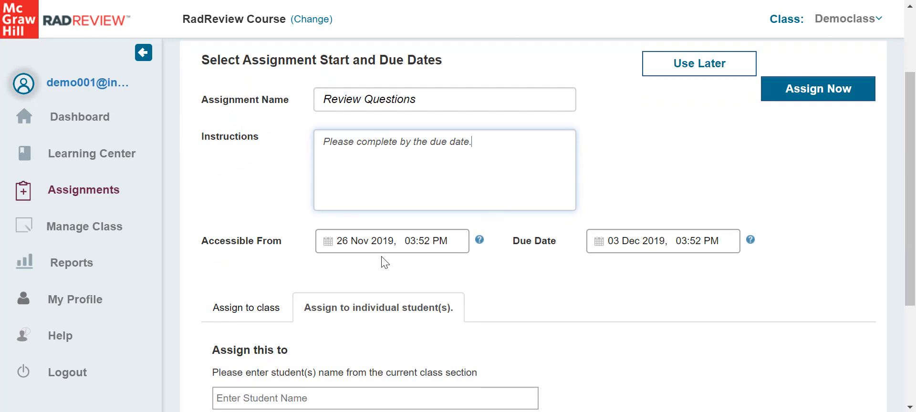
left_click(599, 240)
scroll(571, 266, "down", 1)
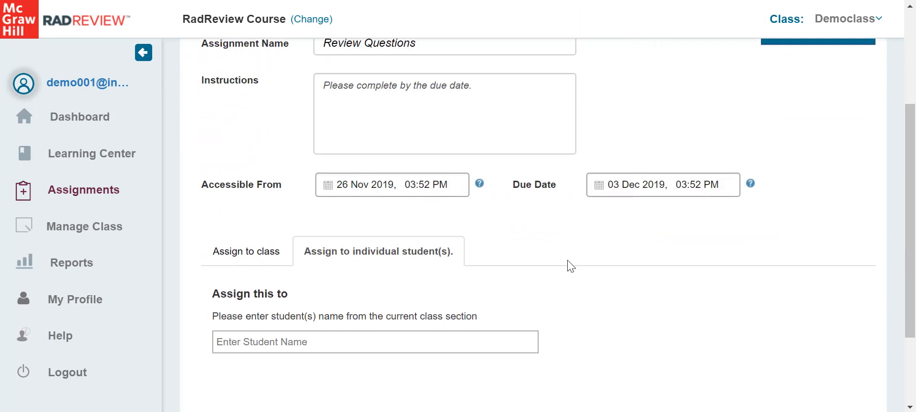
scroll(571, 266, "down", 1)
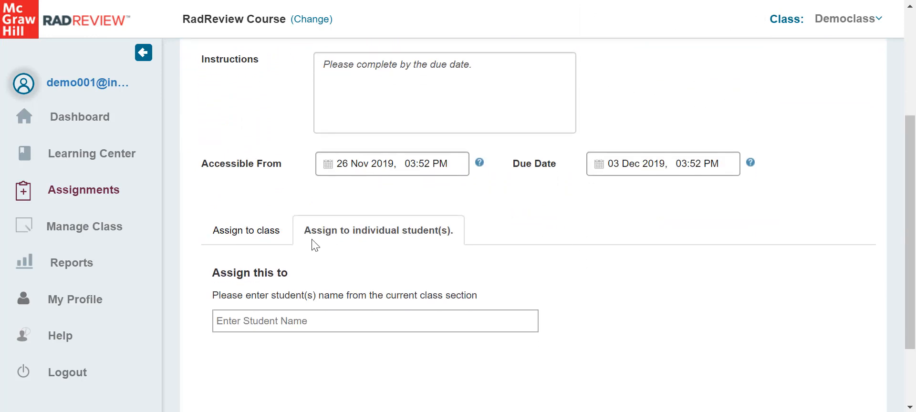
left_click(270, 237)
scroll(409, 288, "down", 3)
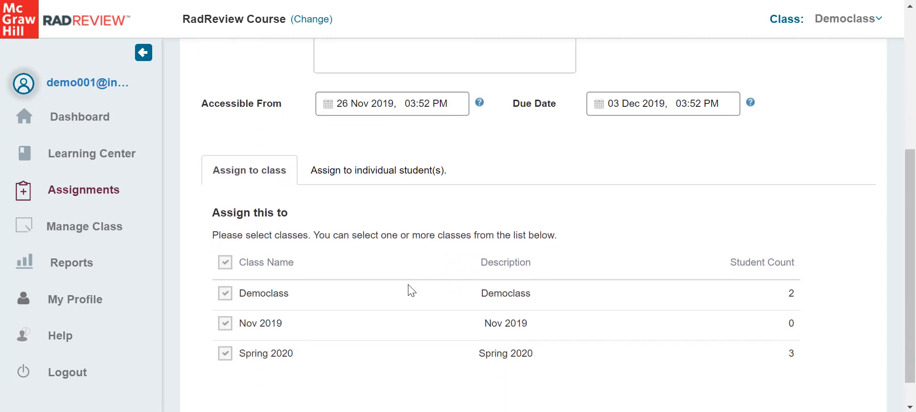
Step: Save Review Questions for later use instead of assigning it, and view its entry in My Library
scroll(649, 187, "up", 10)
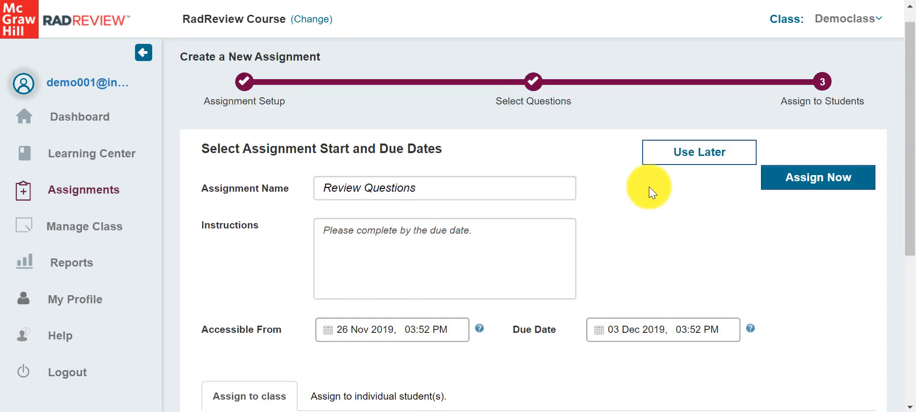
left_click(674, 162)
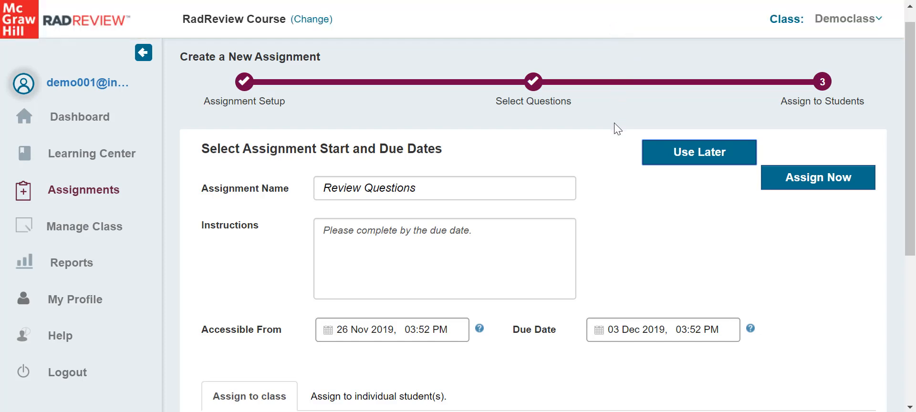
left_click(128, 199)
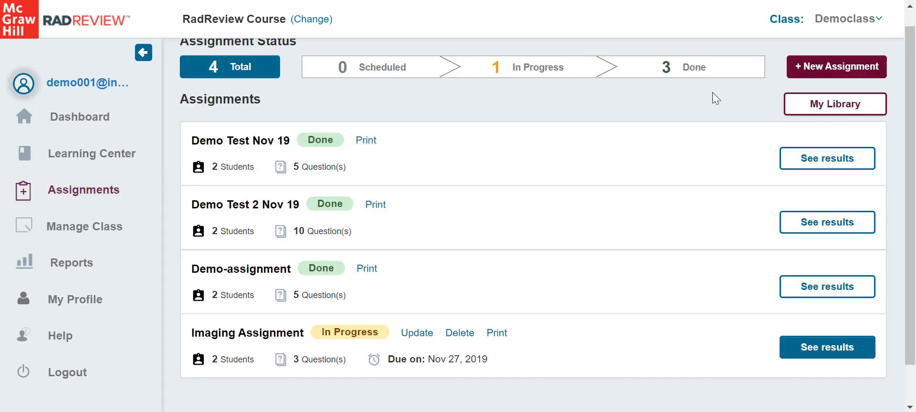
left_click(795, 109)
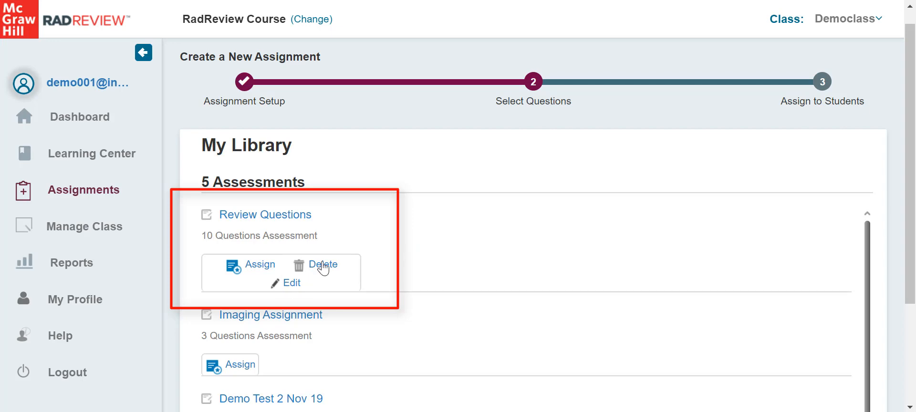
Step: Start a new assignment selected from My Library and view the saved assessments available to assign
left_click(90, 197)
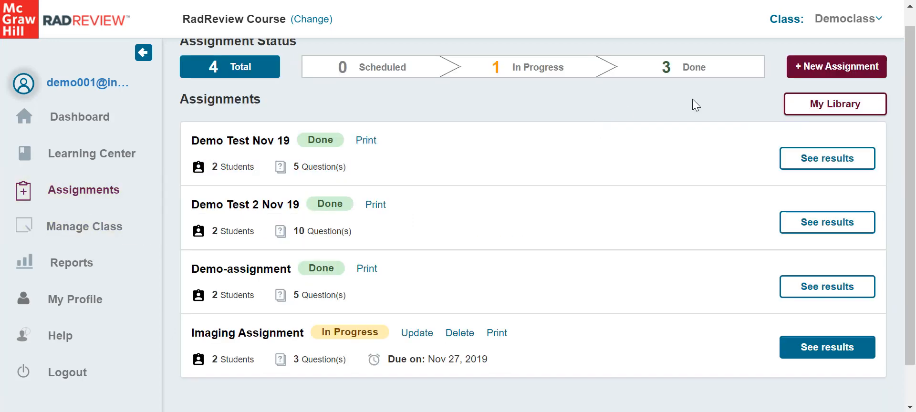
left_click(807, 68)
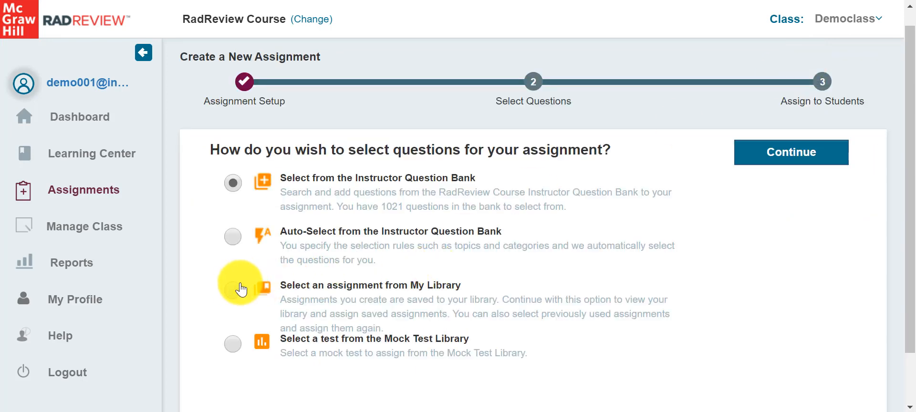
left_click(233, 290)
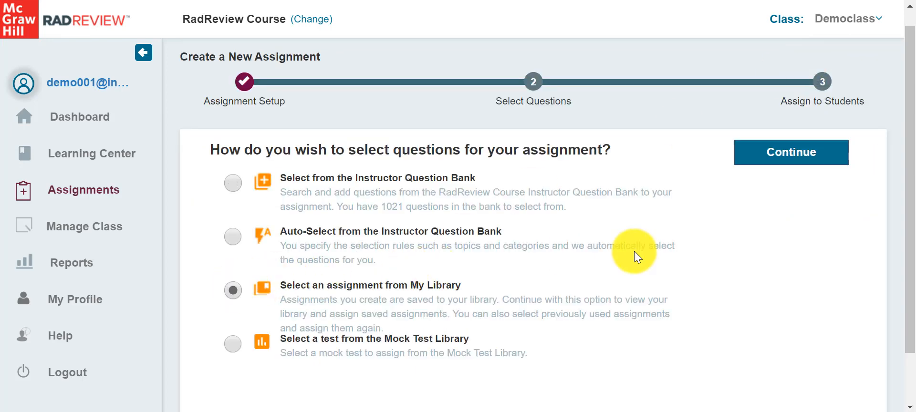
left_click(779, 162)
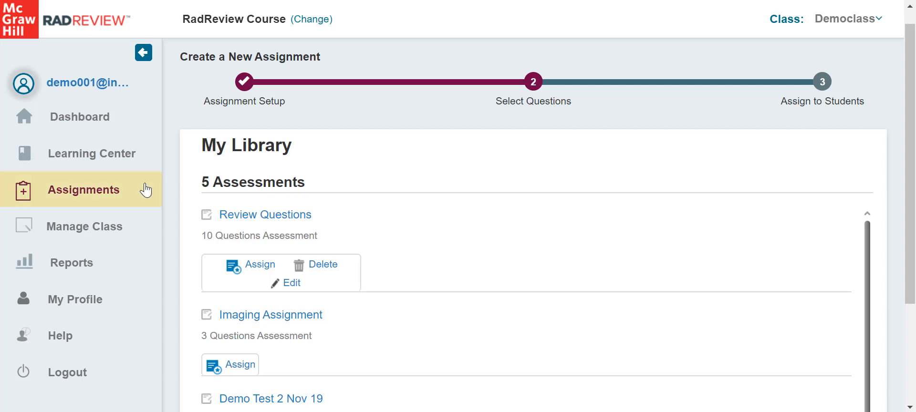
Step: Return to the assignments overview and start a new assignment using a test from the Mock Test Library
left_click(124, 195)
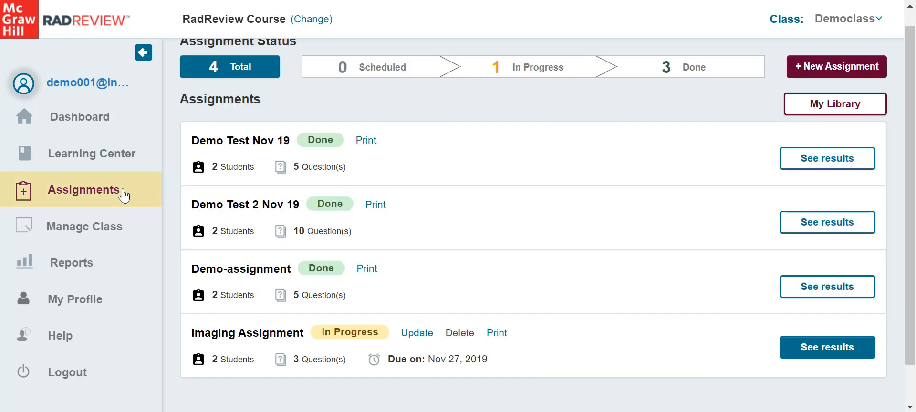
scroll(651, 113, "up", 1)
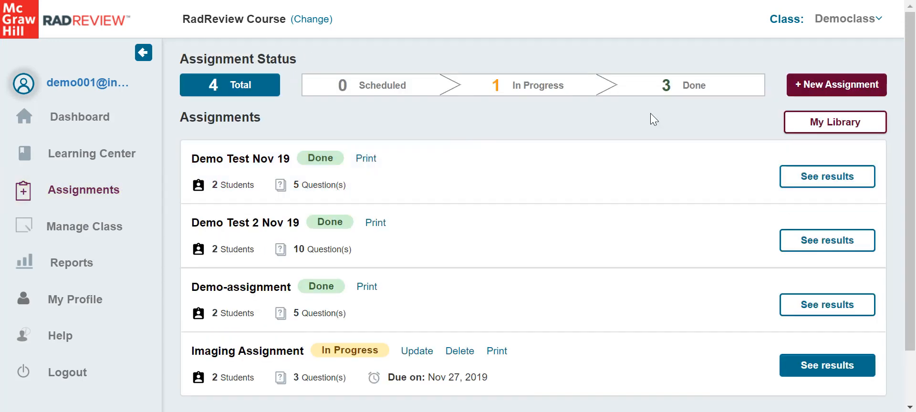
left_click(806, 90)
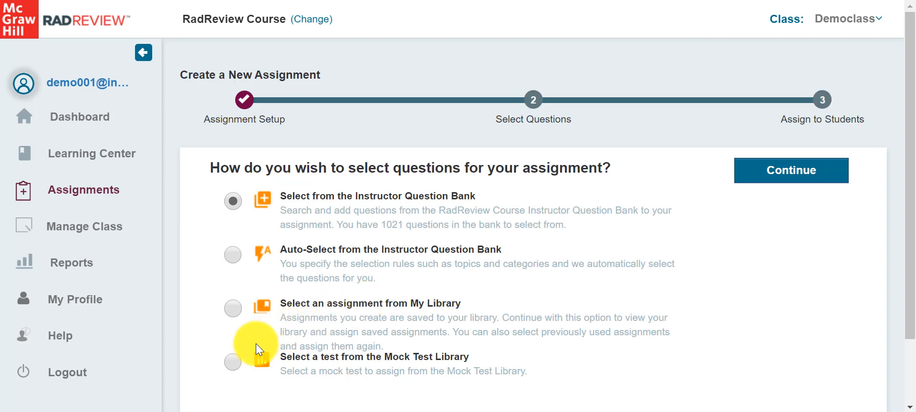
left_click(234, 363)
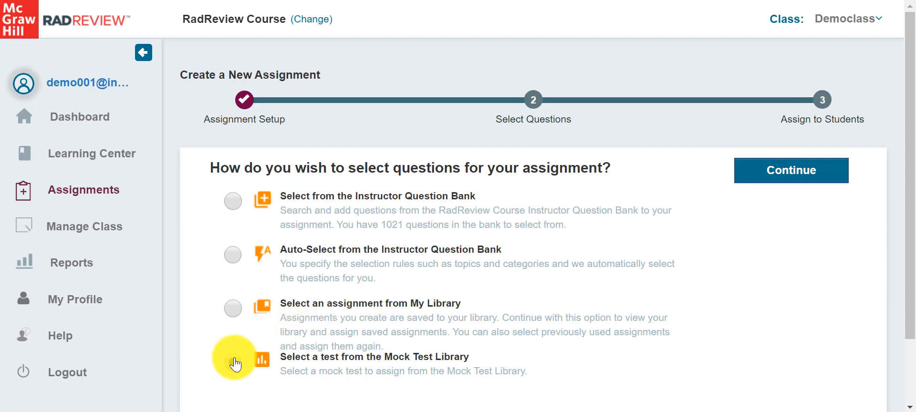
left_click(763, 176)
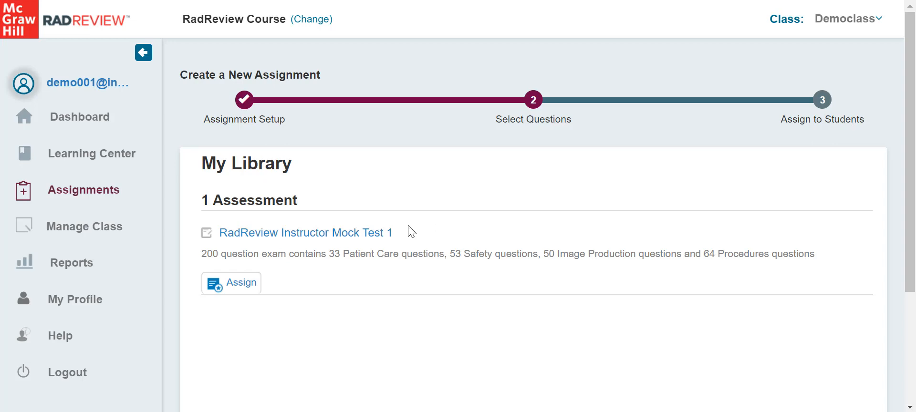
Step: Preview the questions of RadReview Instructor Mock Test 1, examining answers, difficulty level and objectives, and return to the test list
left_click(361, 233)
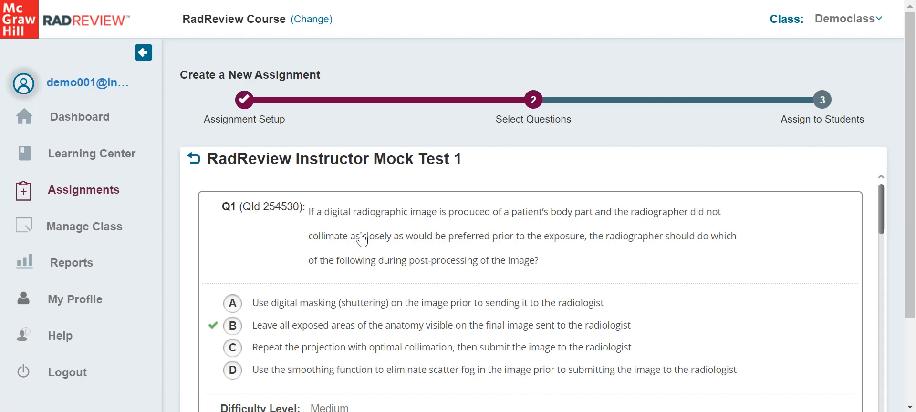
scroll(362, 239, "down", 1)
scroll(362, 239, "down", 2)
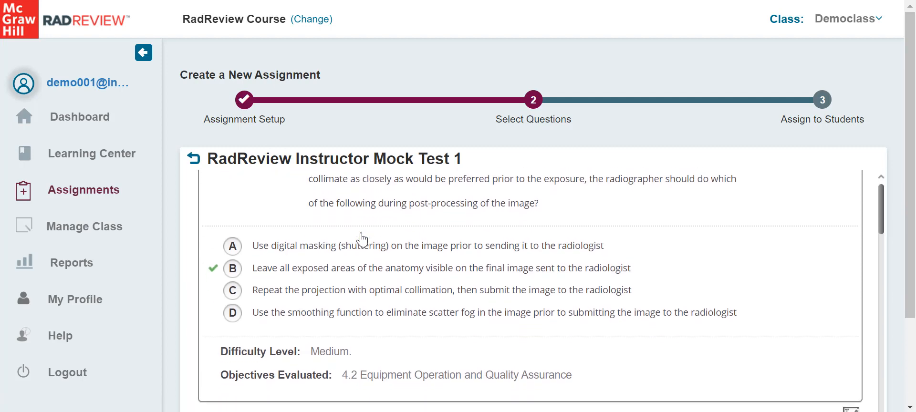
scroll(361, 238, "down", 2)
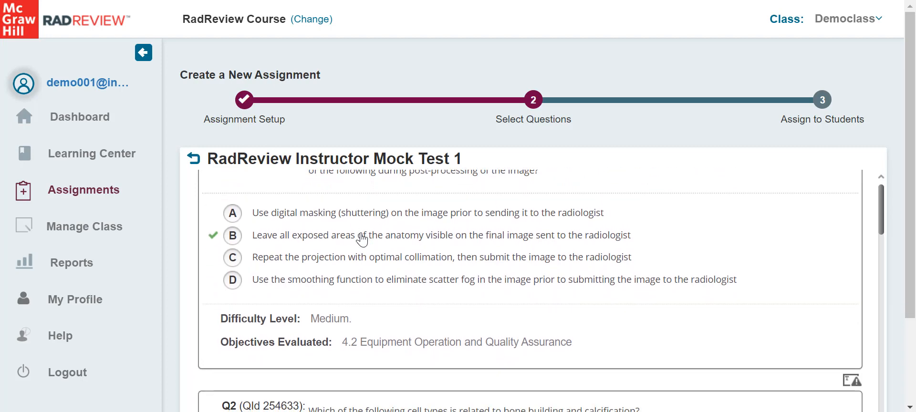
scroll(362, 238, "up", 4)
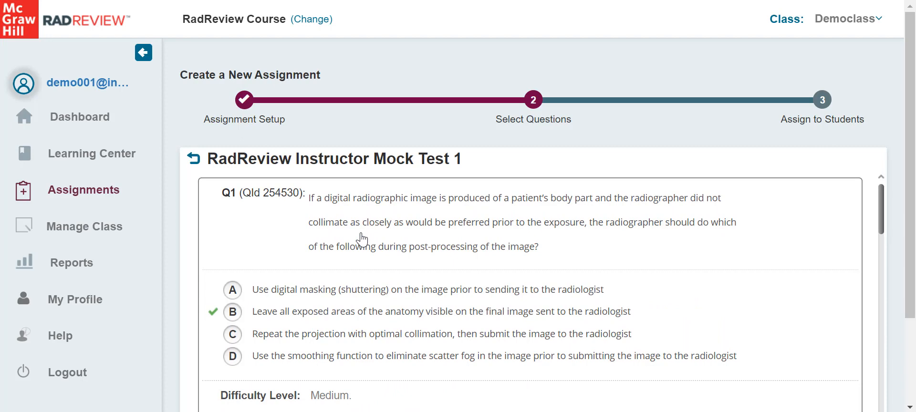
scroll(423, 194, "up", 1)
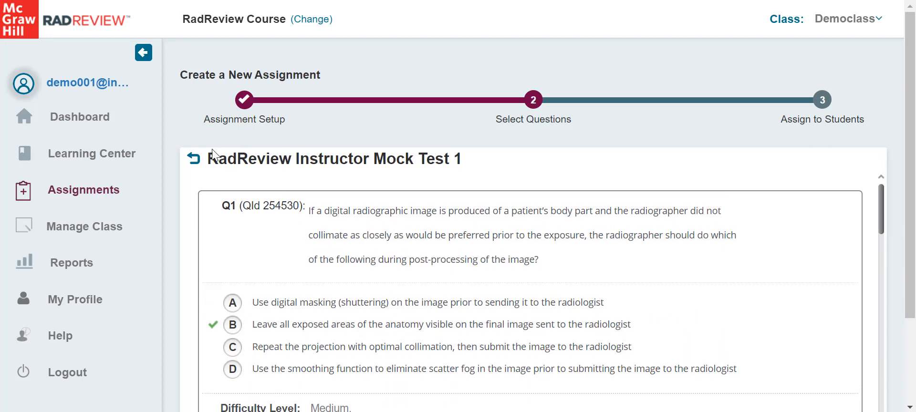
left_click(193, 158)
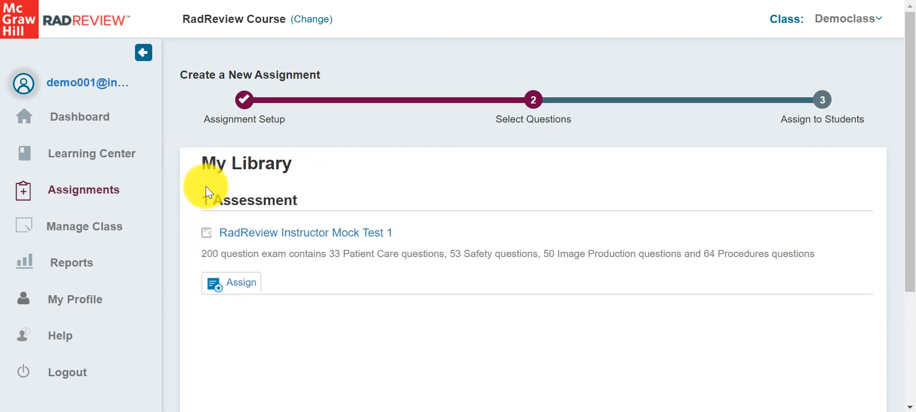
Step: Take RadReview Instructor Mock Test 1 to the student assignment stage and review its name, instructions, dates and class selection
left_click(233, 284)
scroll(231, 286, "down", 2)
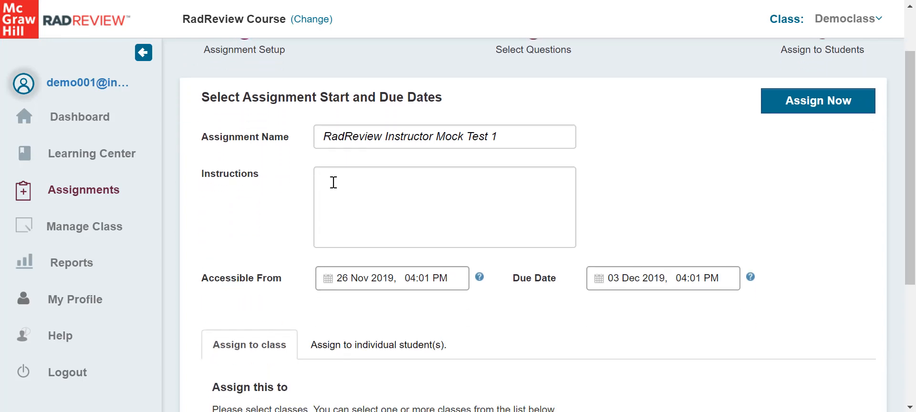
scroll(334, 182, "down", 1)
scroll(334, 182, "down", 1)
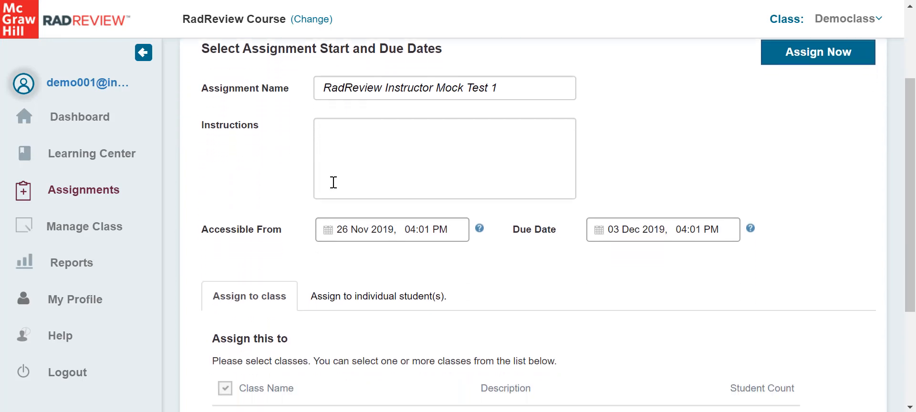
scroll(528, 221, "down", 1)
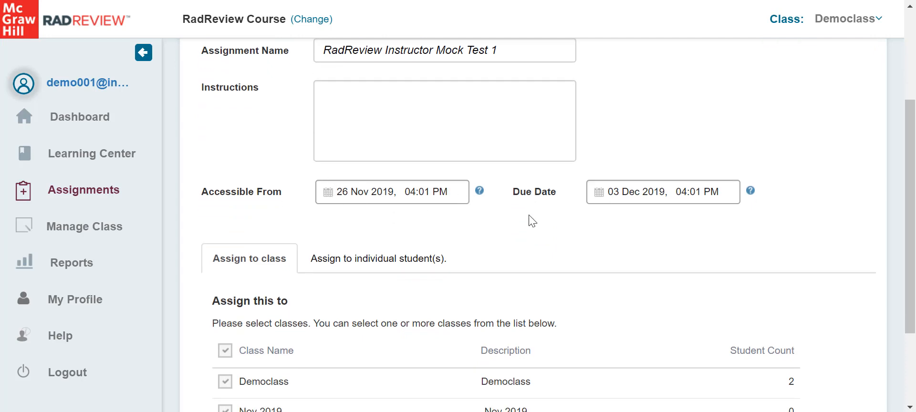
scroll(532, 221, "down", 1)
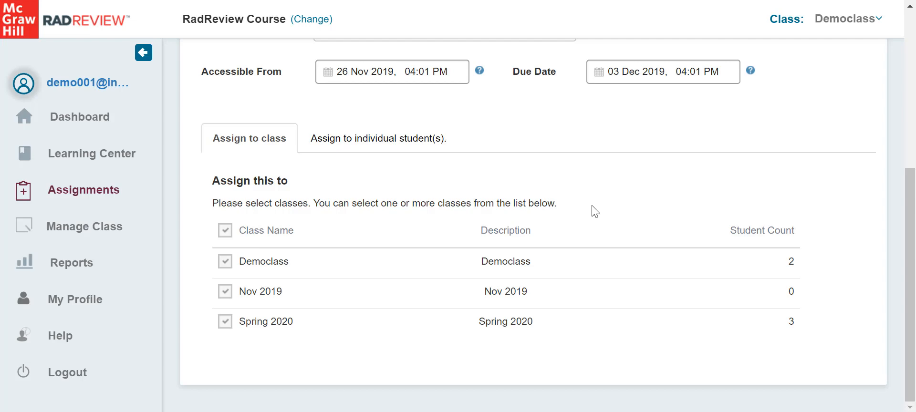
scroll(595, 211, "up", 4)
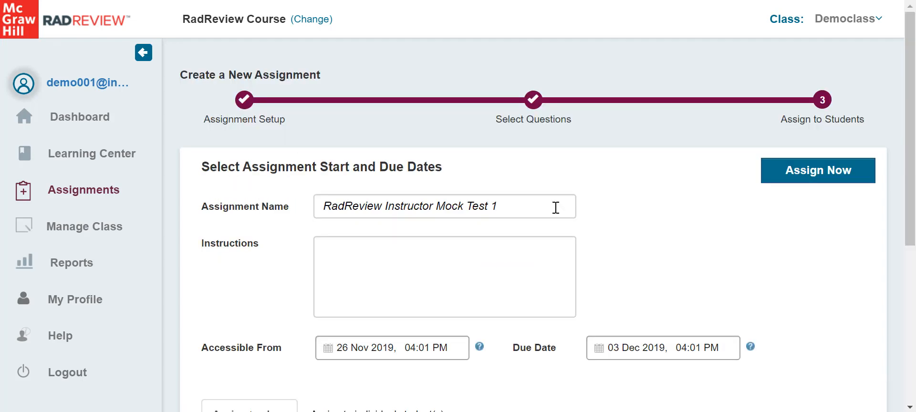
Step: Leave the mock test unassigned and open the results of the completed Demo Test Nov 19 assignment
left_click(115, 189)
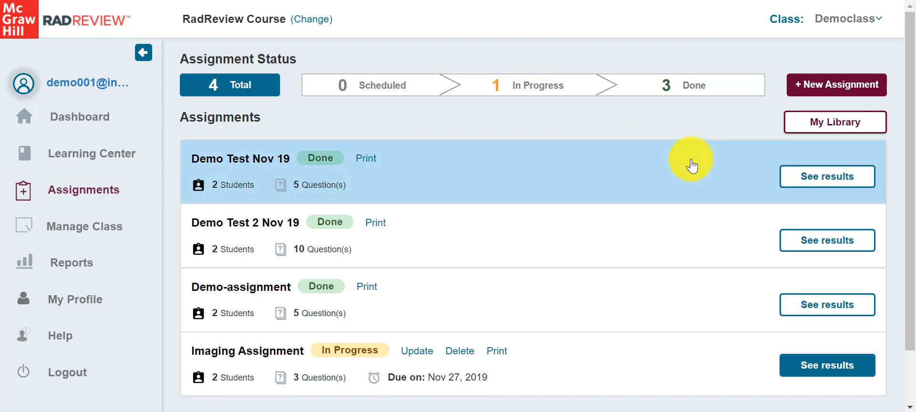
left_click(806, 182)
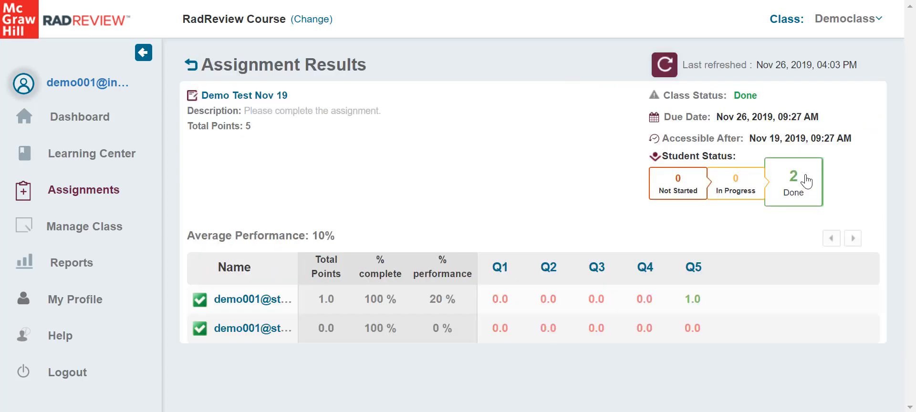